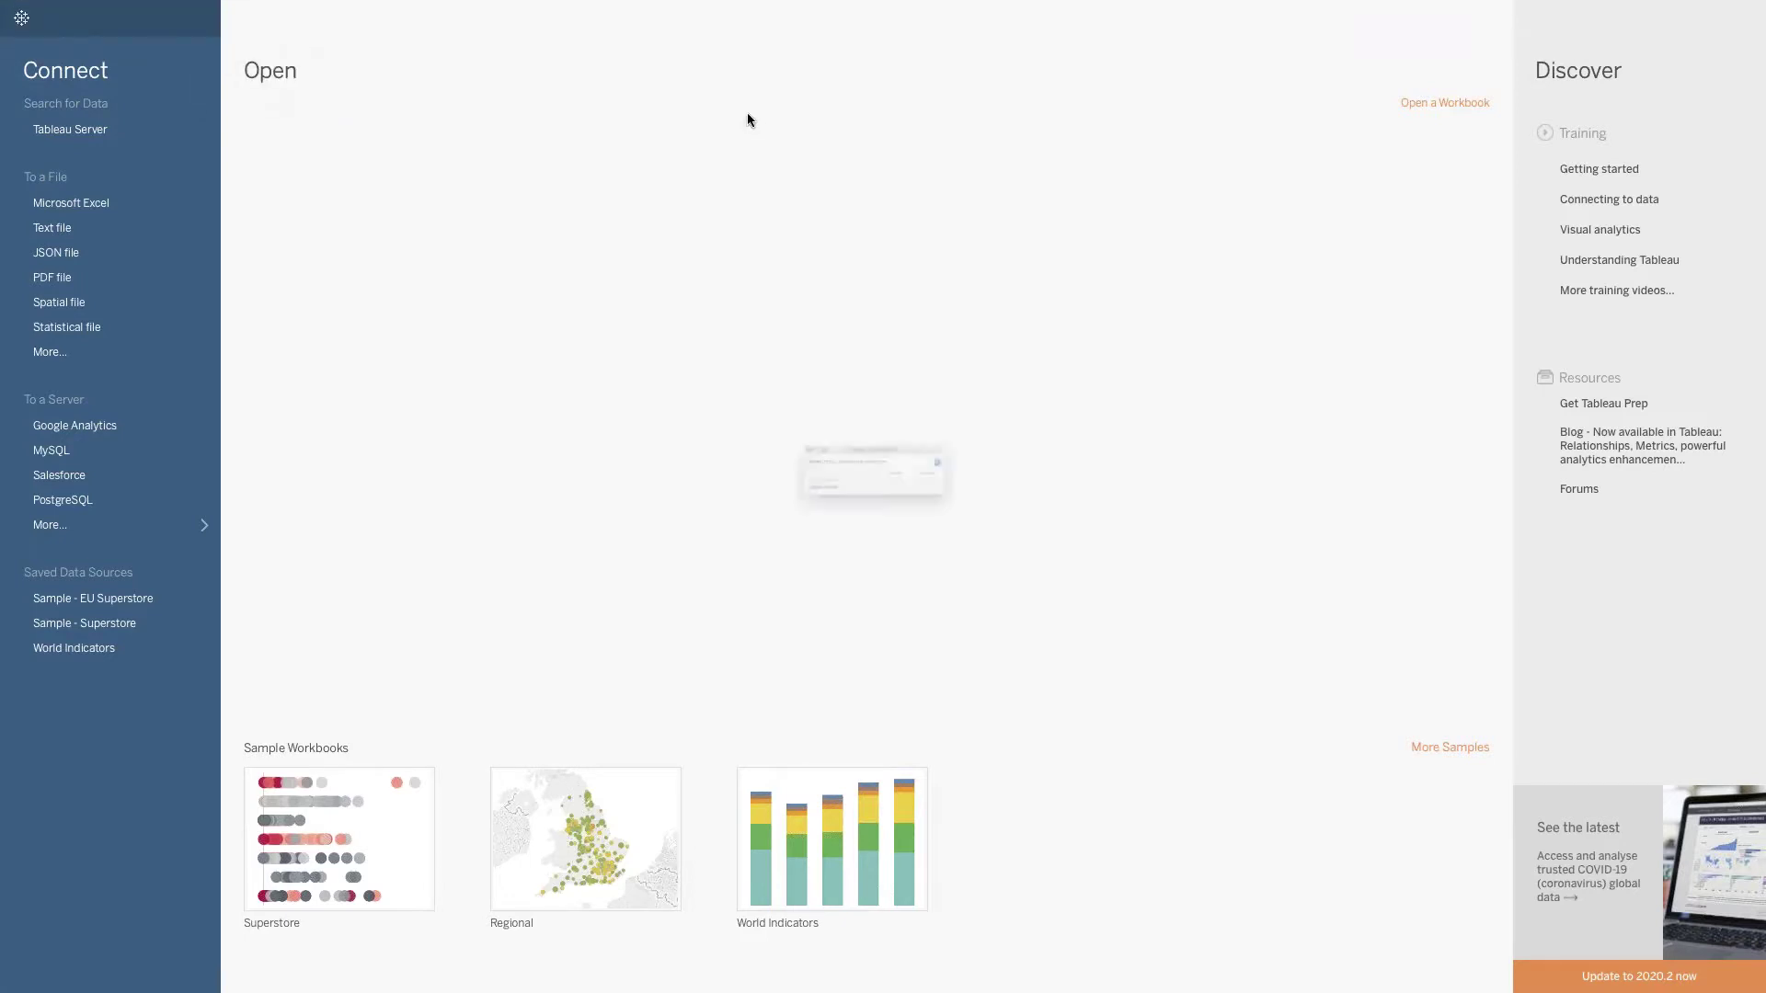
Sign in to the embedding.biztory.com Tableau Server with the account's username and password.
{"action": "left_click", "coordinate": [1009, 498]}
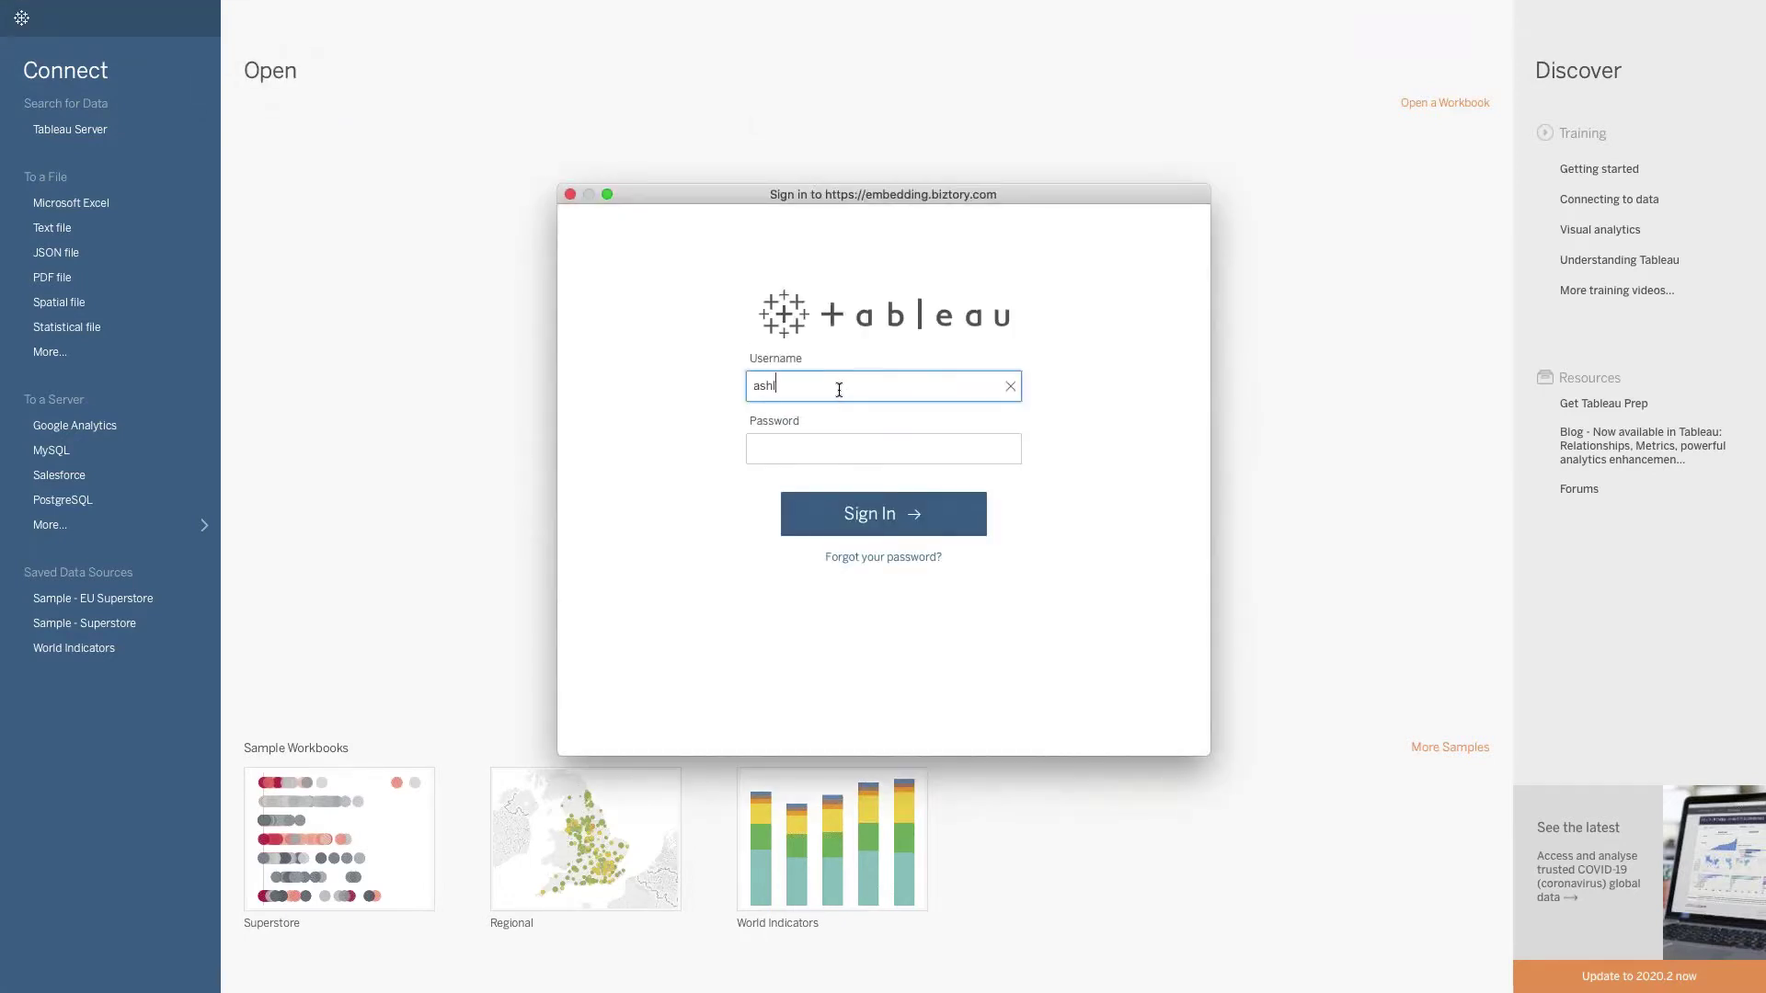
{"action": "type", "text": "ashleigh@demo"}
{"action": "key", "text": "Tab"}
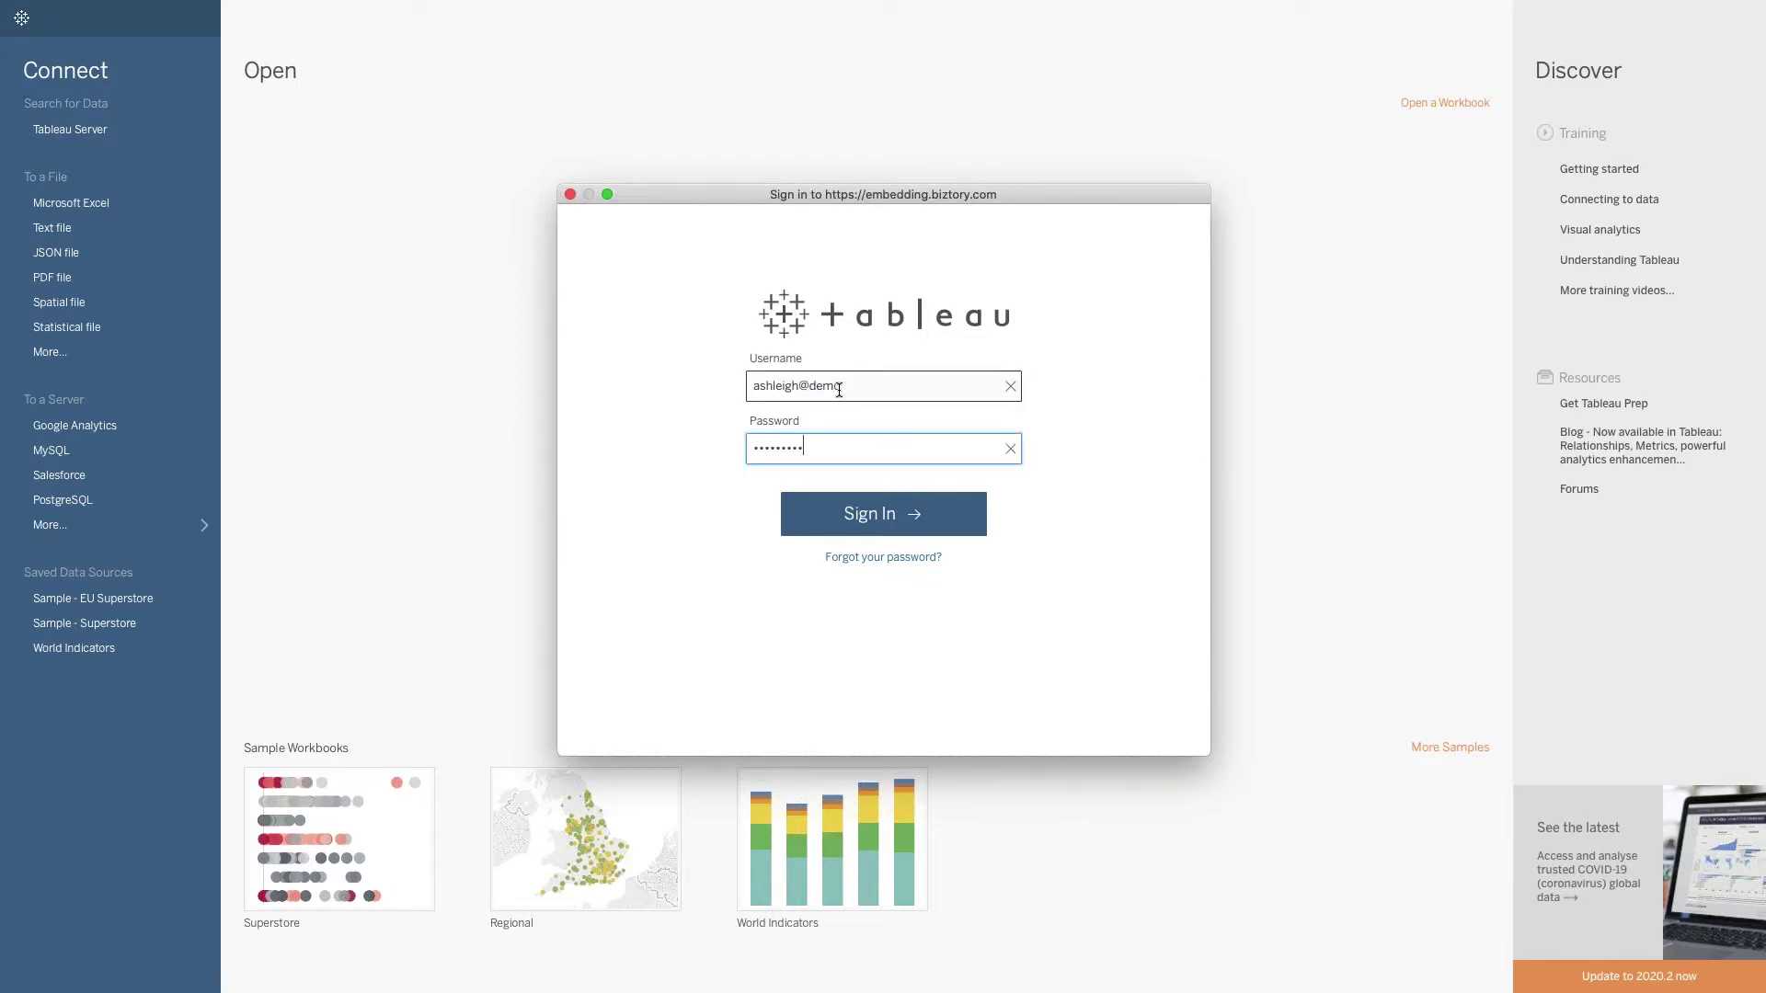
{"action": "key", "text": "Return"}
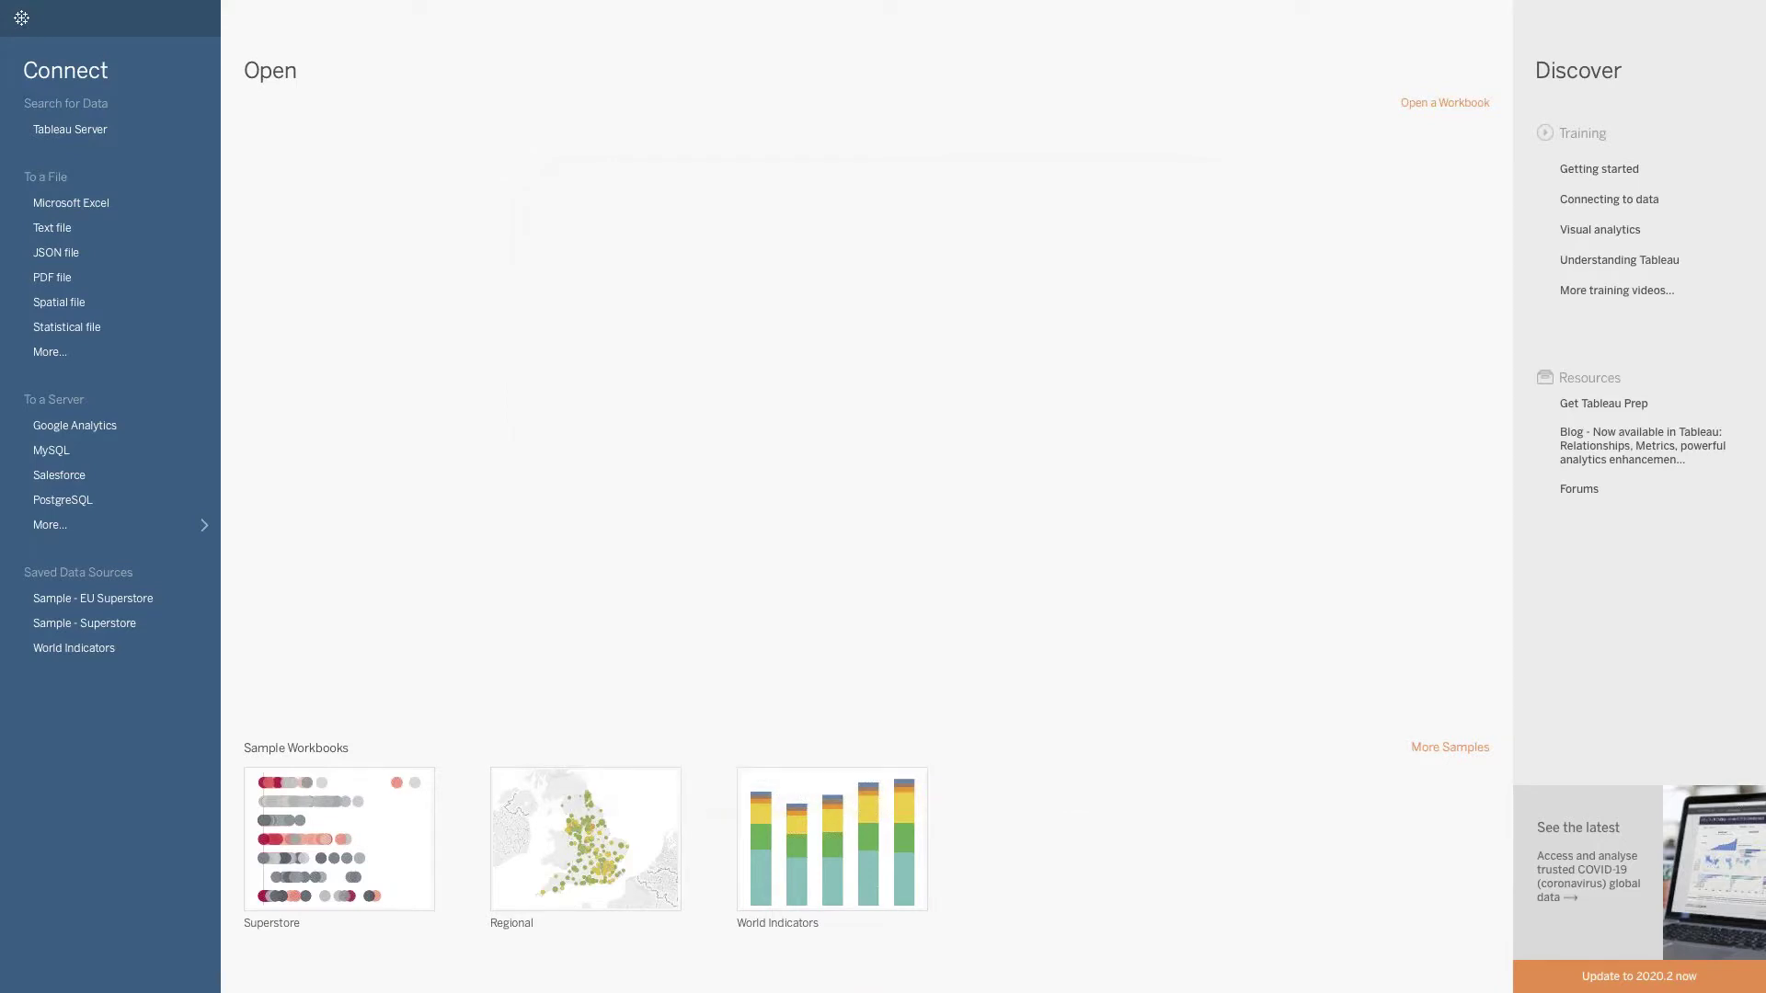
Open the Top Titles workbook from the server, listing All Workbooks to find it.
{"action": "mouse_move", "coordinate": [422, 5]}
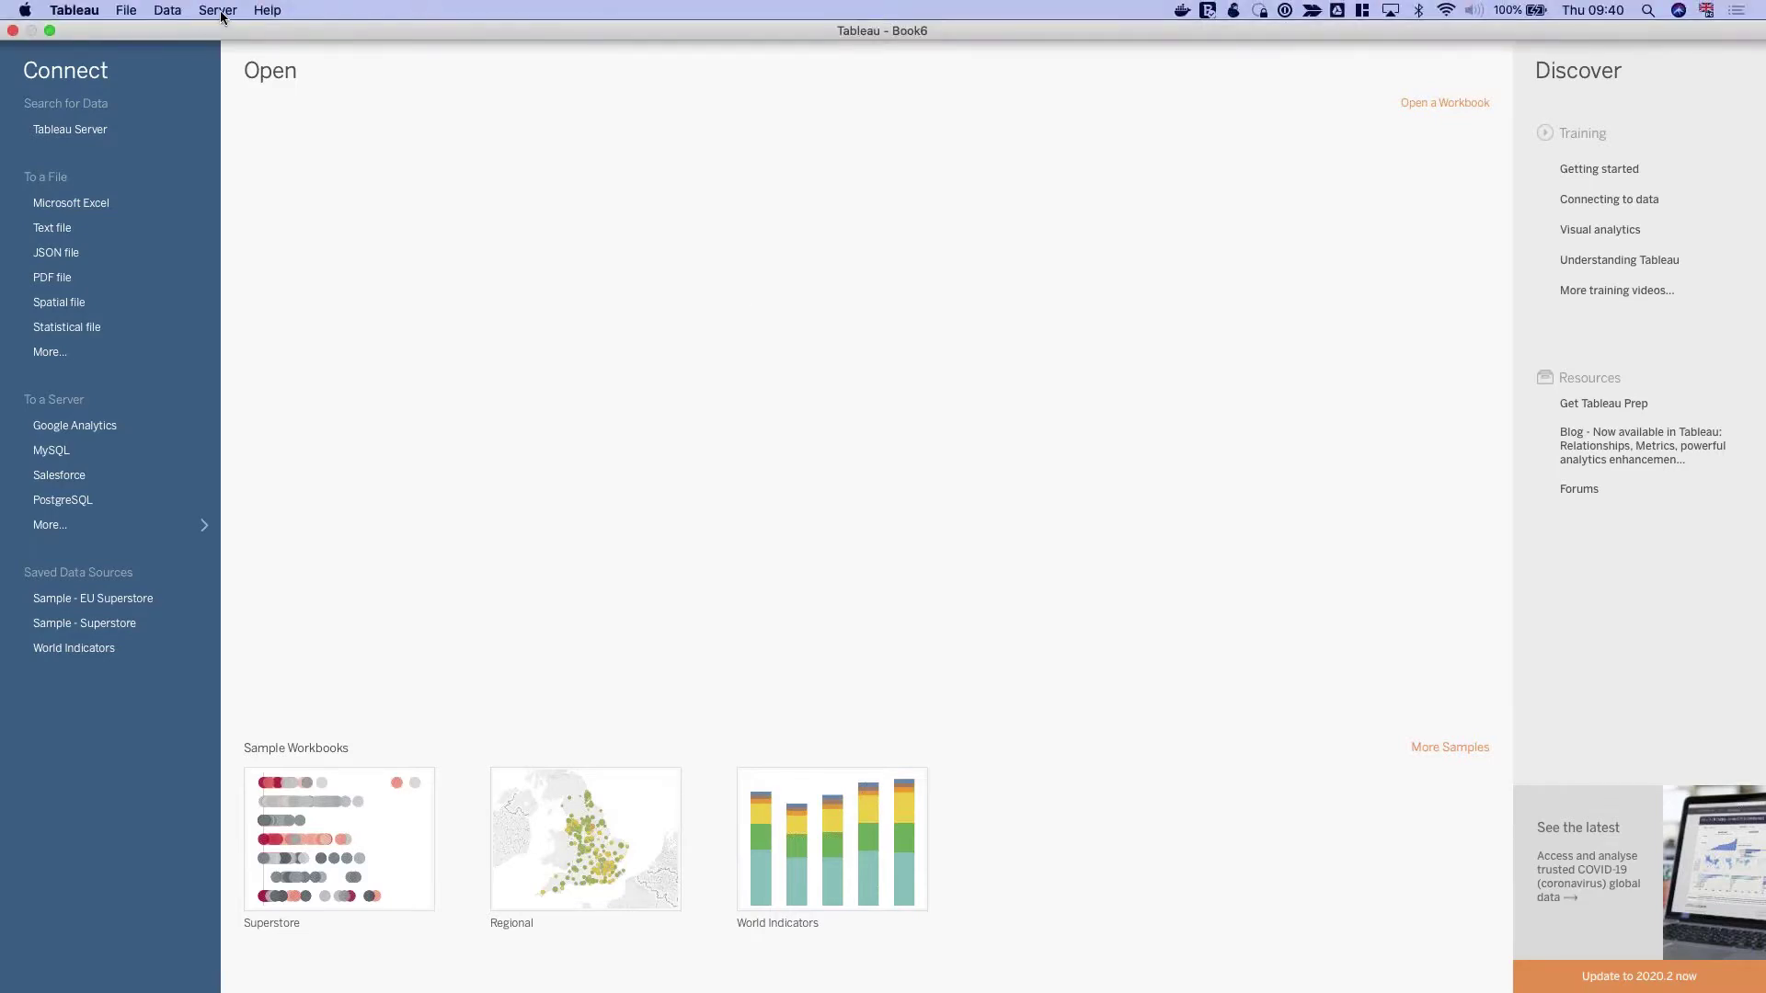
{"action": "left_click", "coordinate": [218, 10]}
{"action": "left_click", "coordinate": [244, 61]}
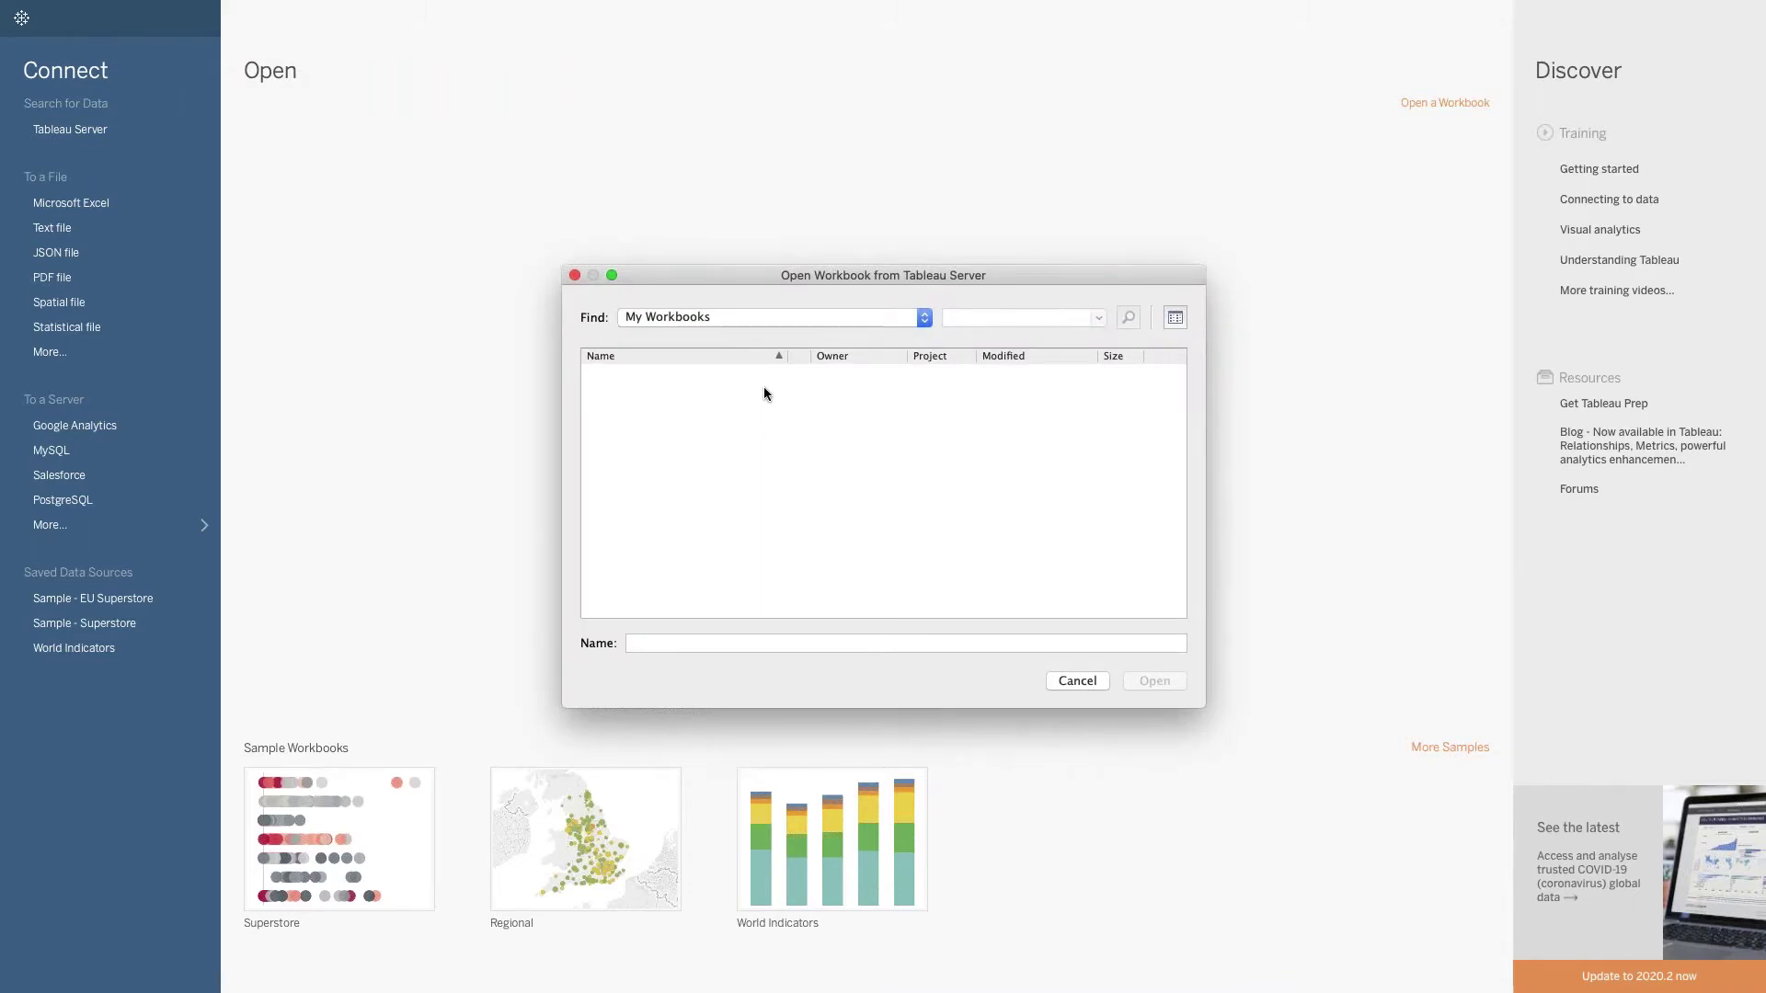
{"action": "left_click", "coordinate": [760, 318]}
{"action": "left_click", "coordinate": [754, 335]}
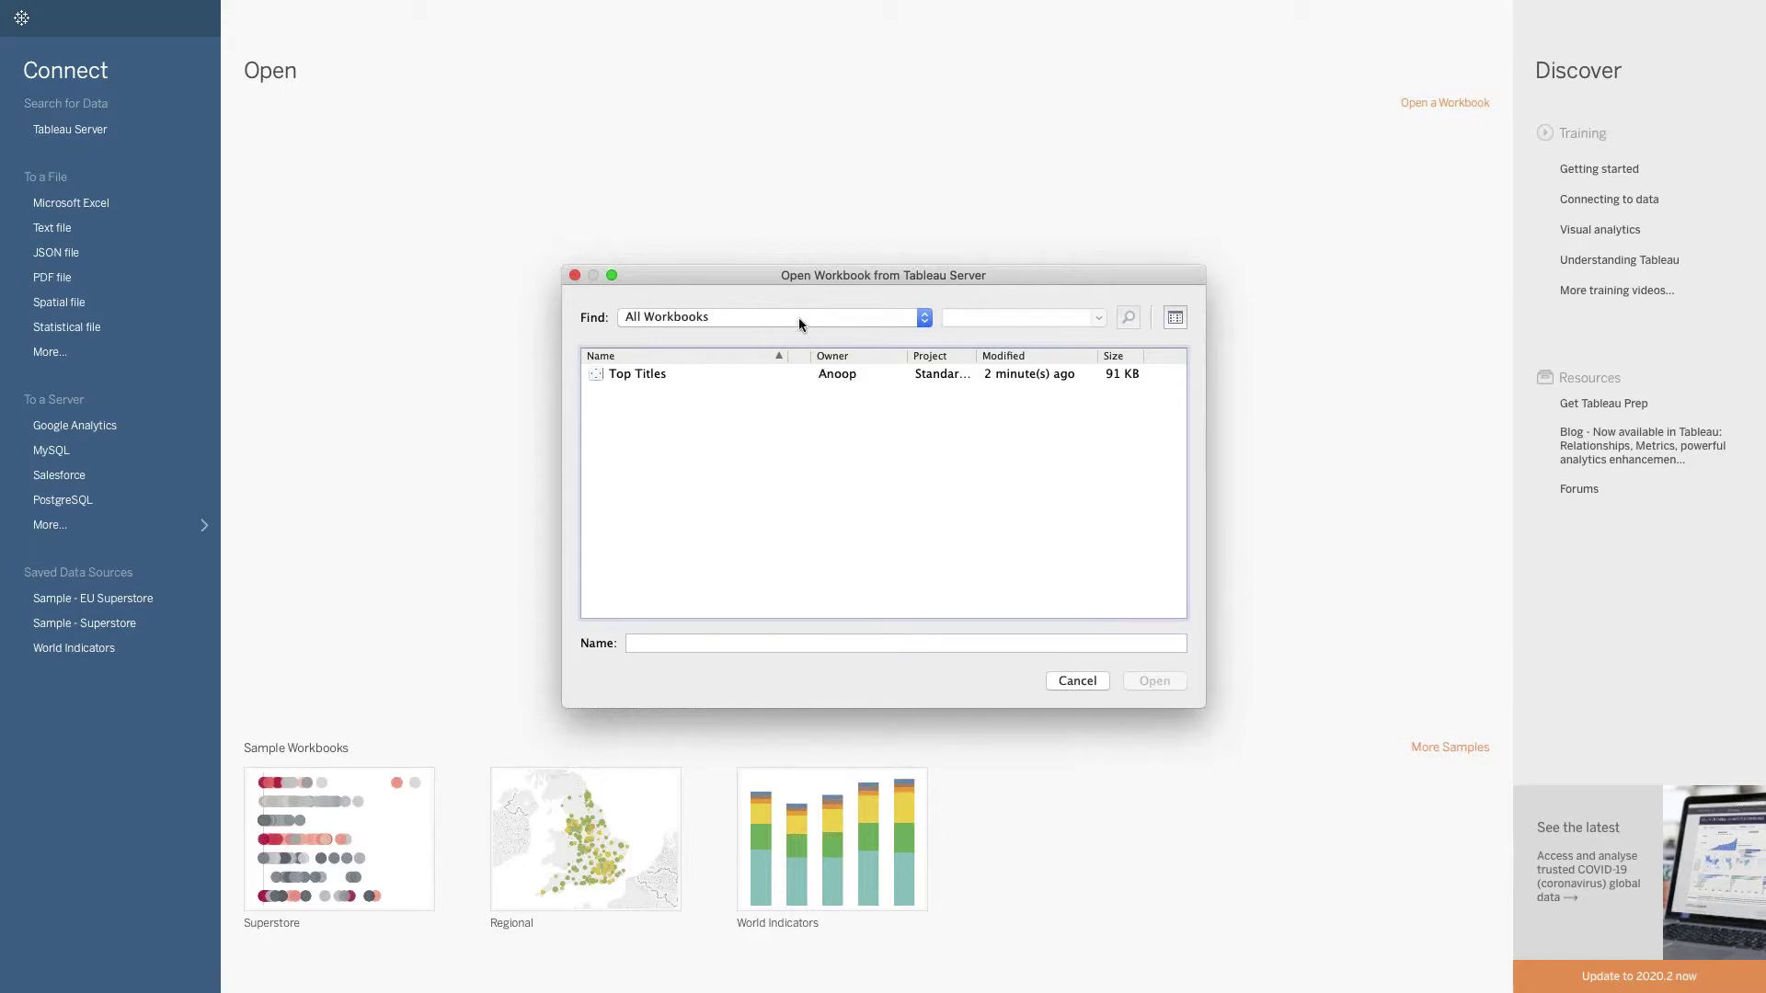
{"action": "left_click", "coordinate": [828, 375]}
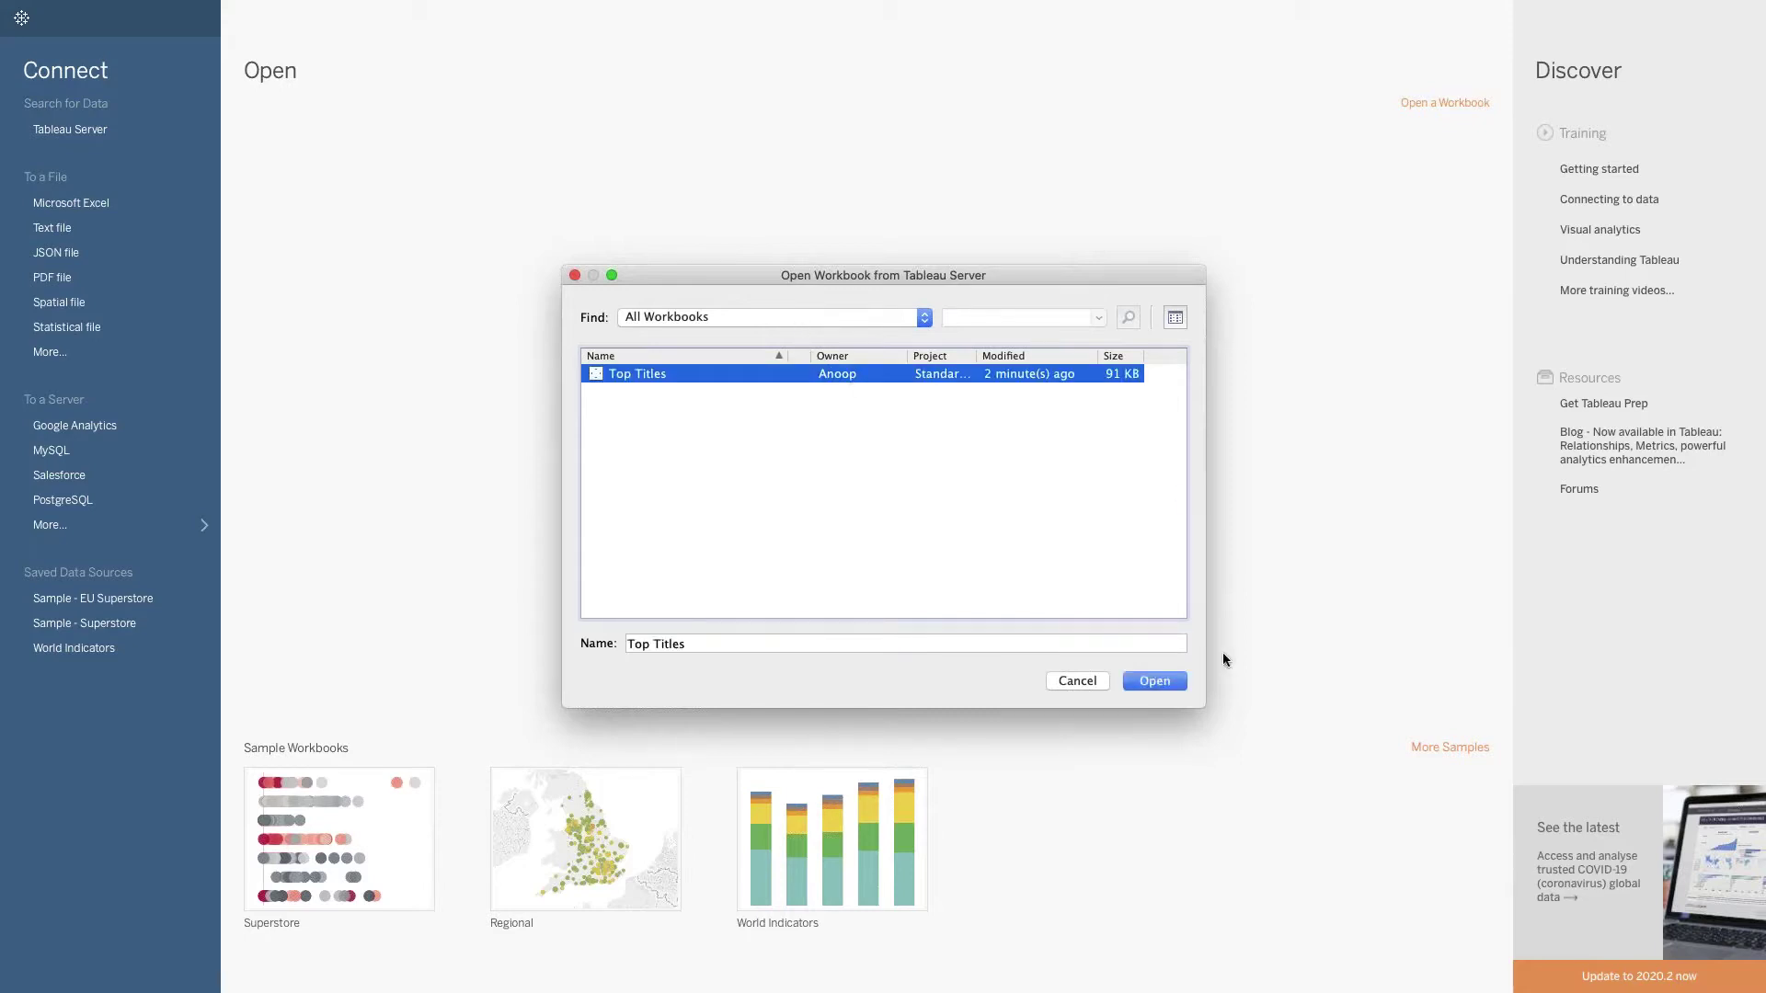
{"action": "left_click", "coordinate": [1171, 684]}
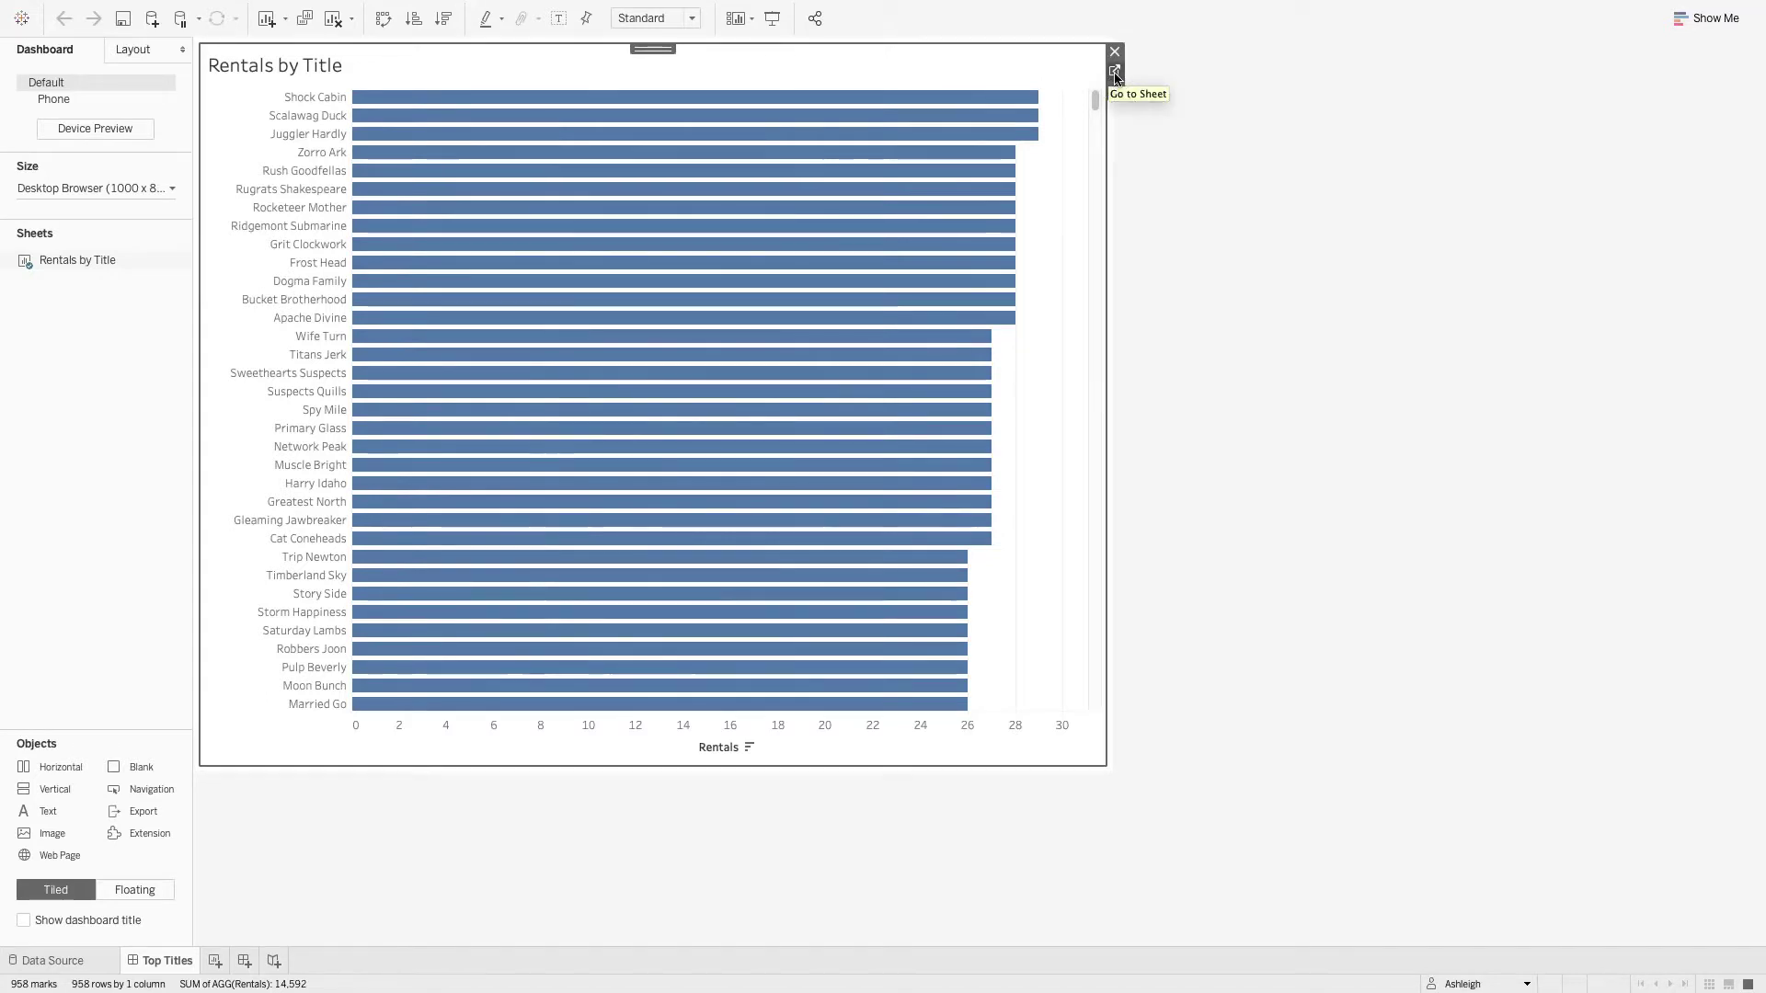
Go to the Rentals by Title worksheet from its dashboard item.
{"action": "left_click", "coordinate": [1115, 72]}
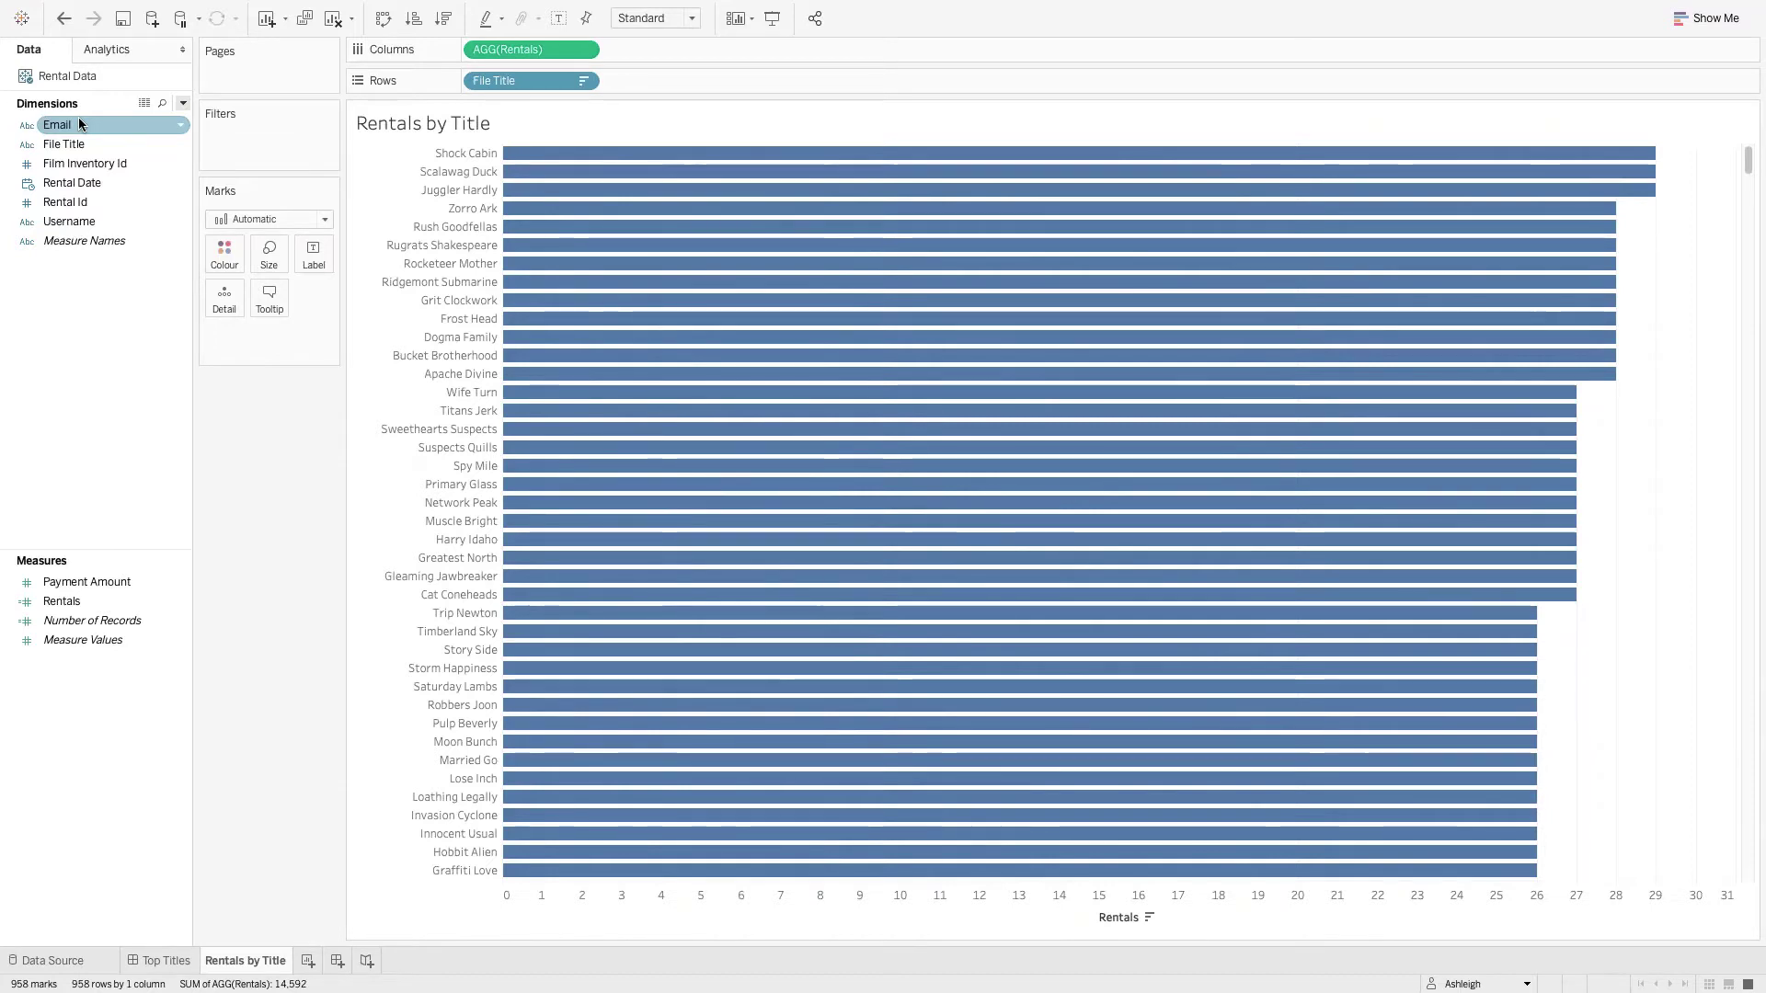
Create an Inventory Count calculated field with the formula COUNTD([Film Inventory Id]).
{"action": "right_click", "coordinate": [65, 692]}
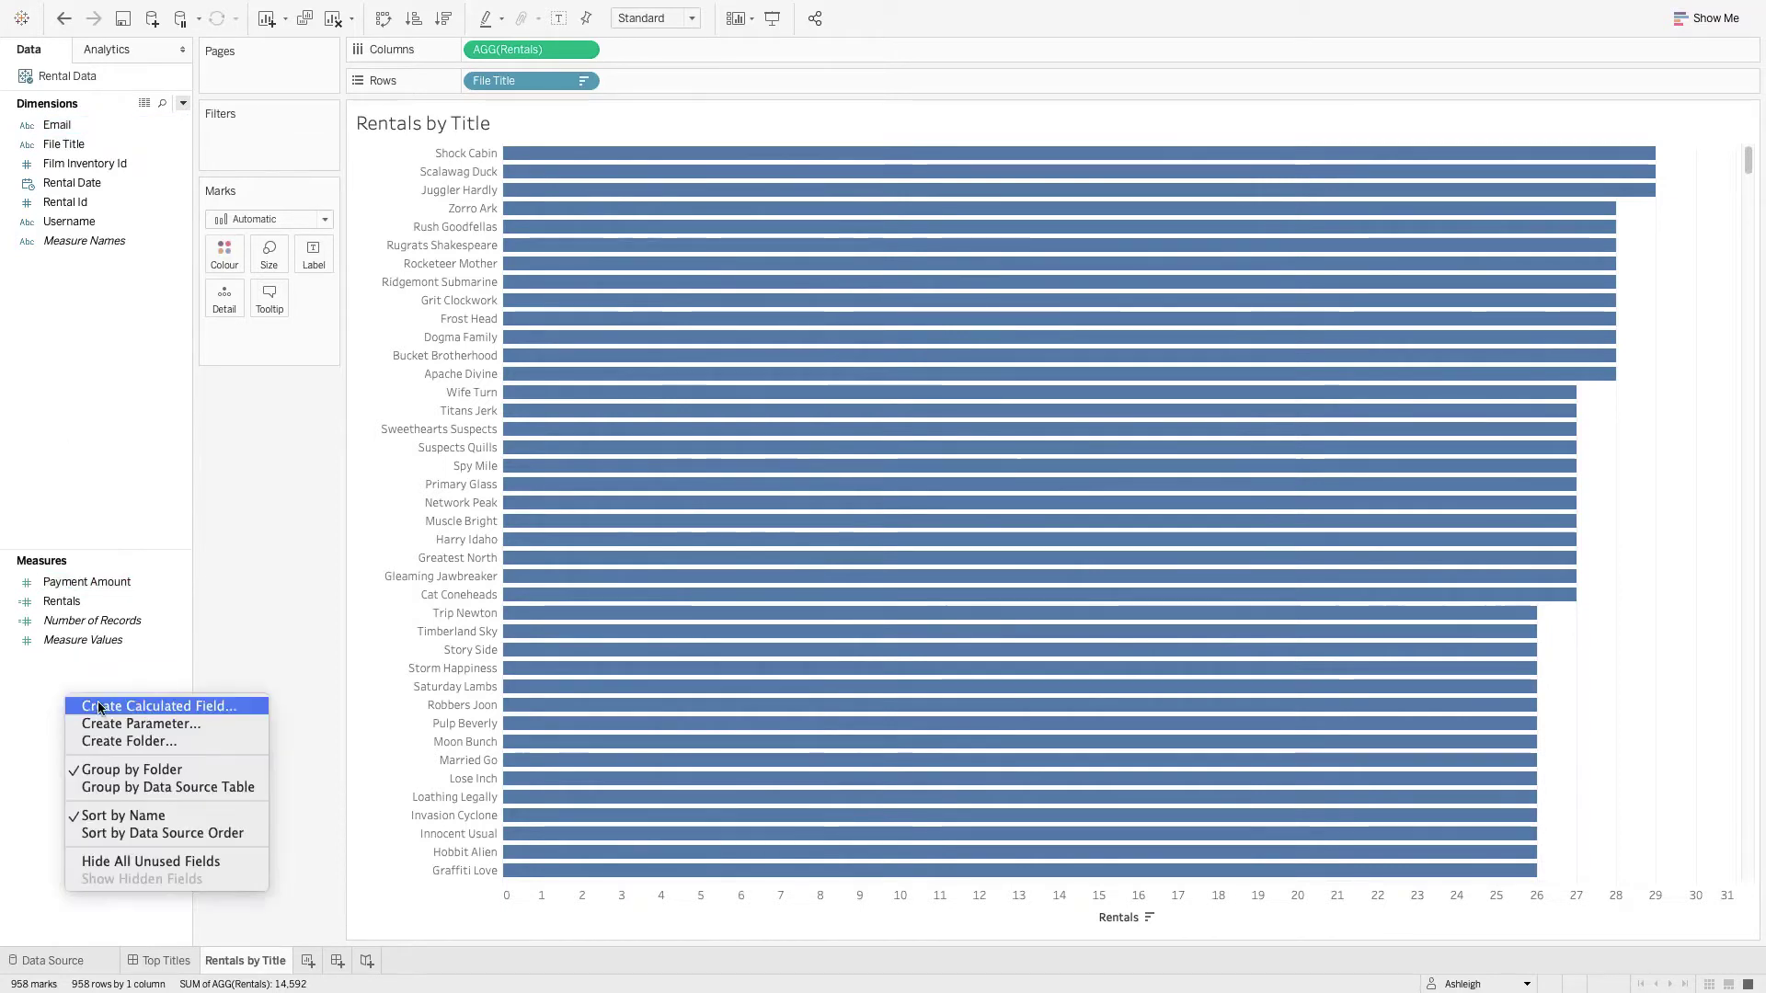
{"action": "left_click", "coordinate": [113, 702]}
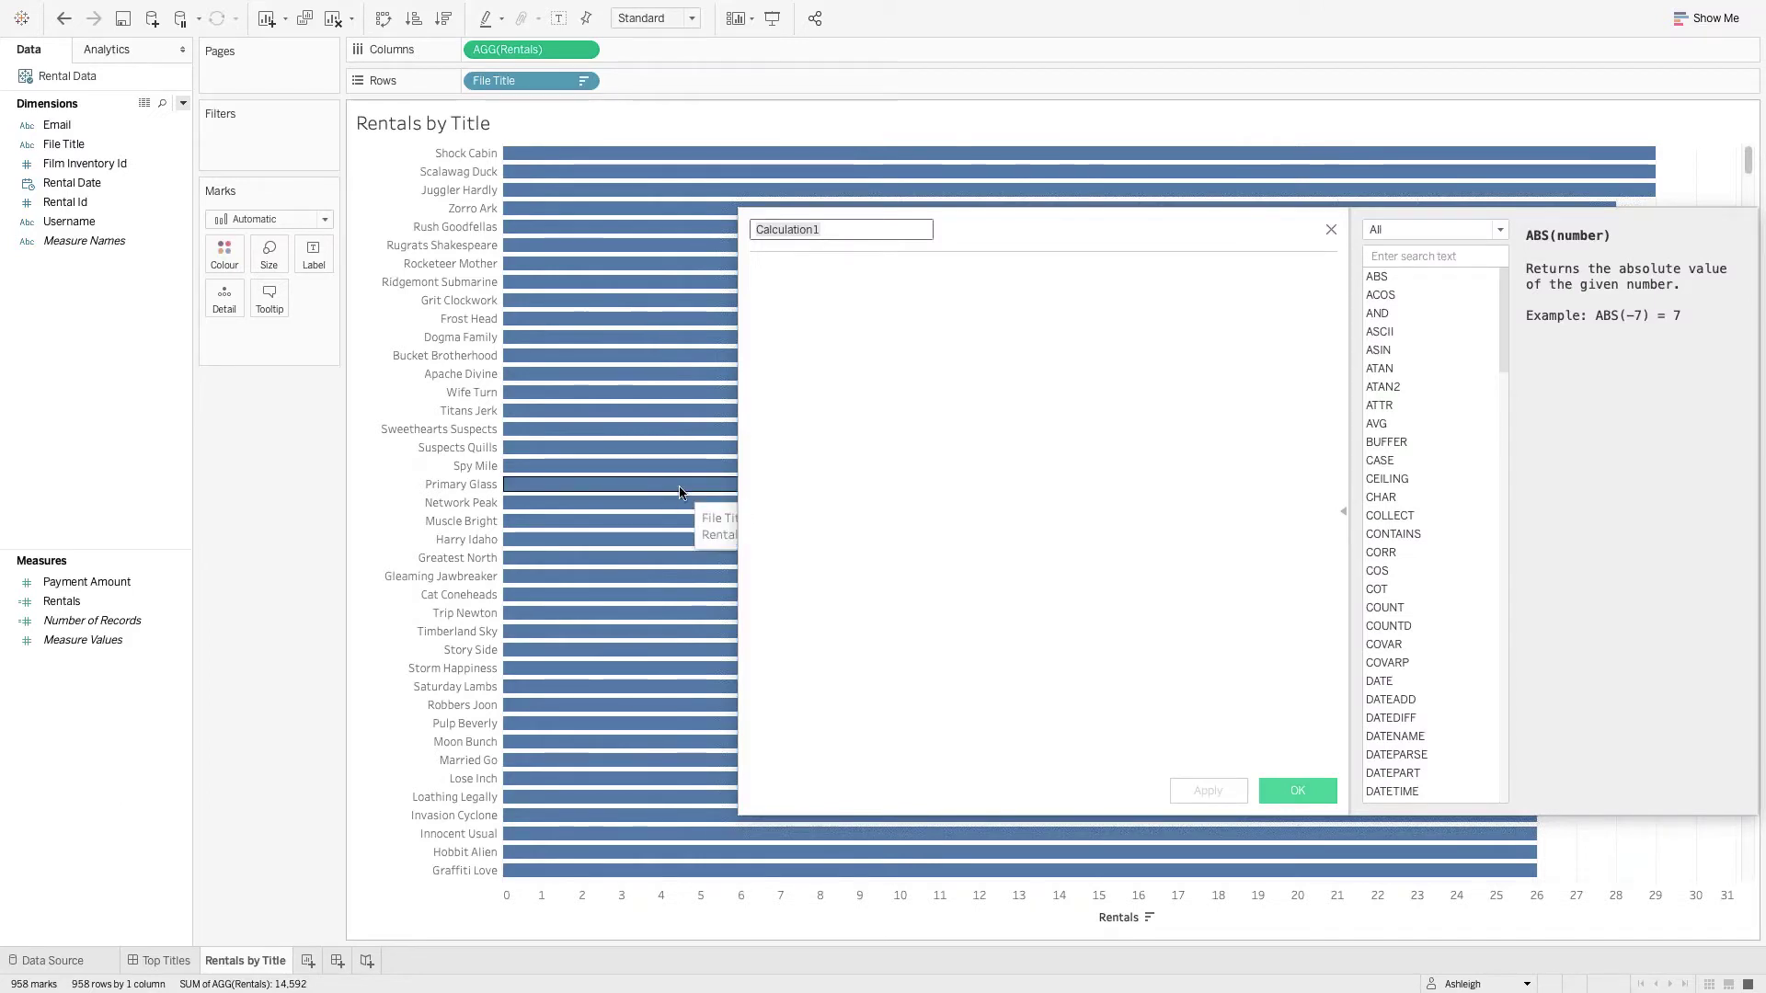
{"action": "type", "text": "INve"}
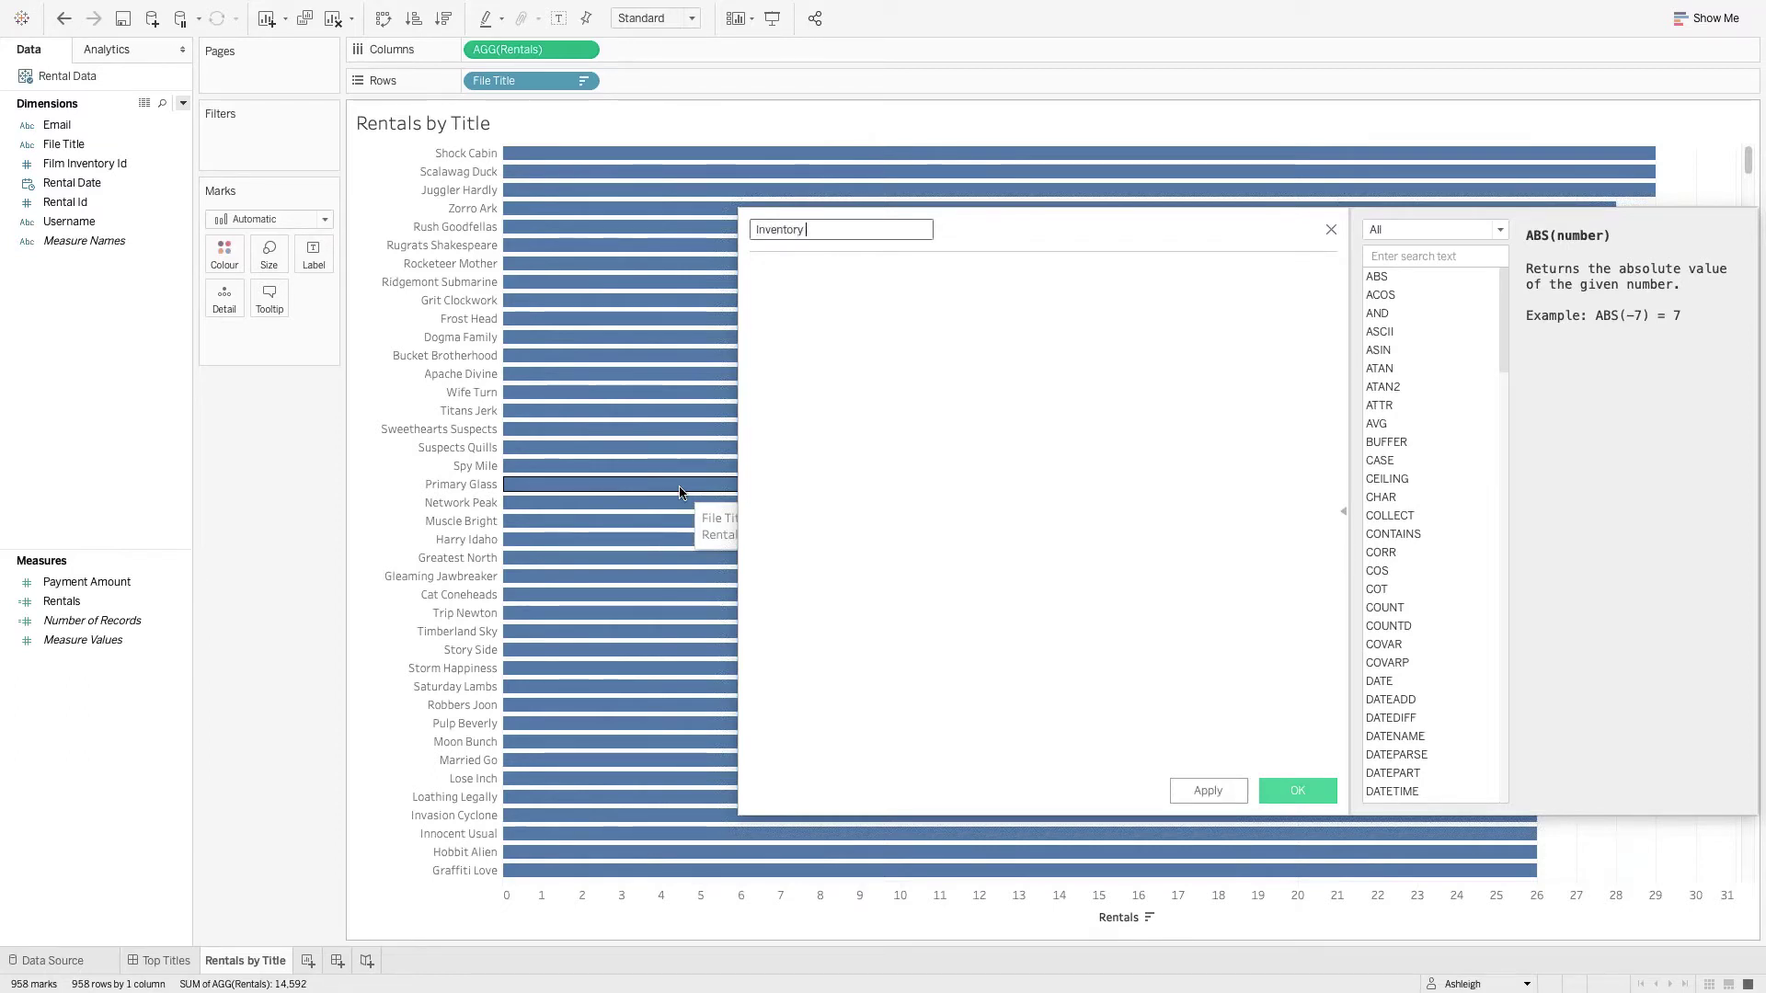
{"action": "type", "text": "Count"}
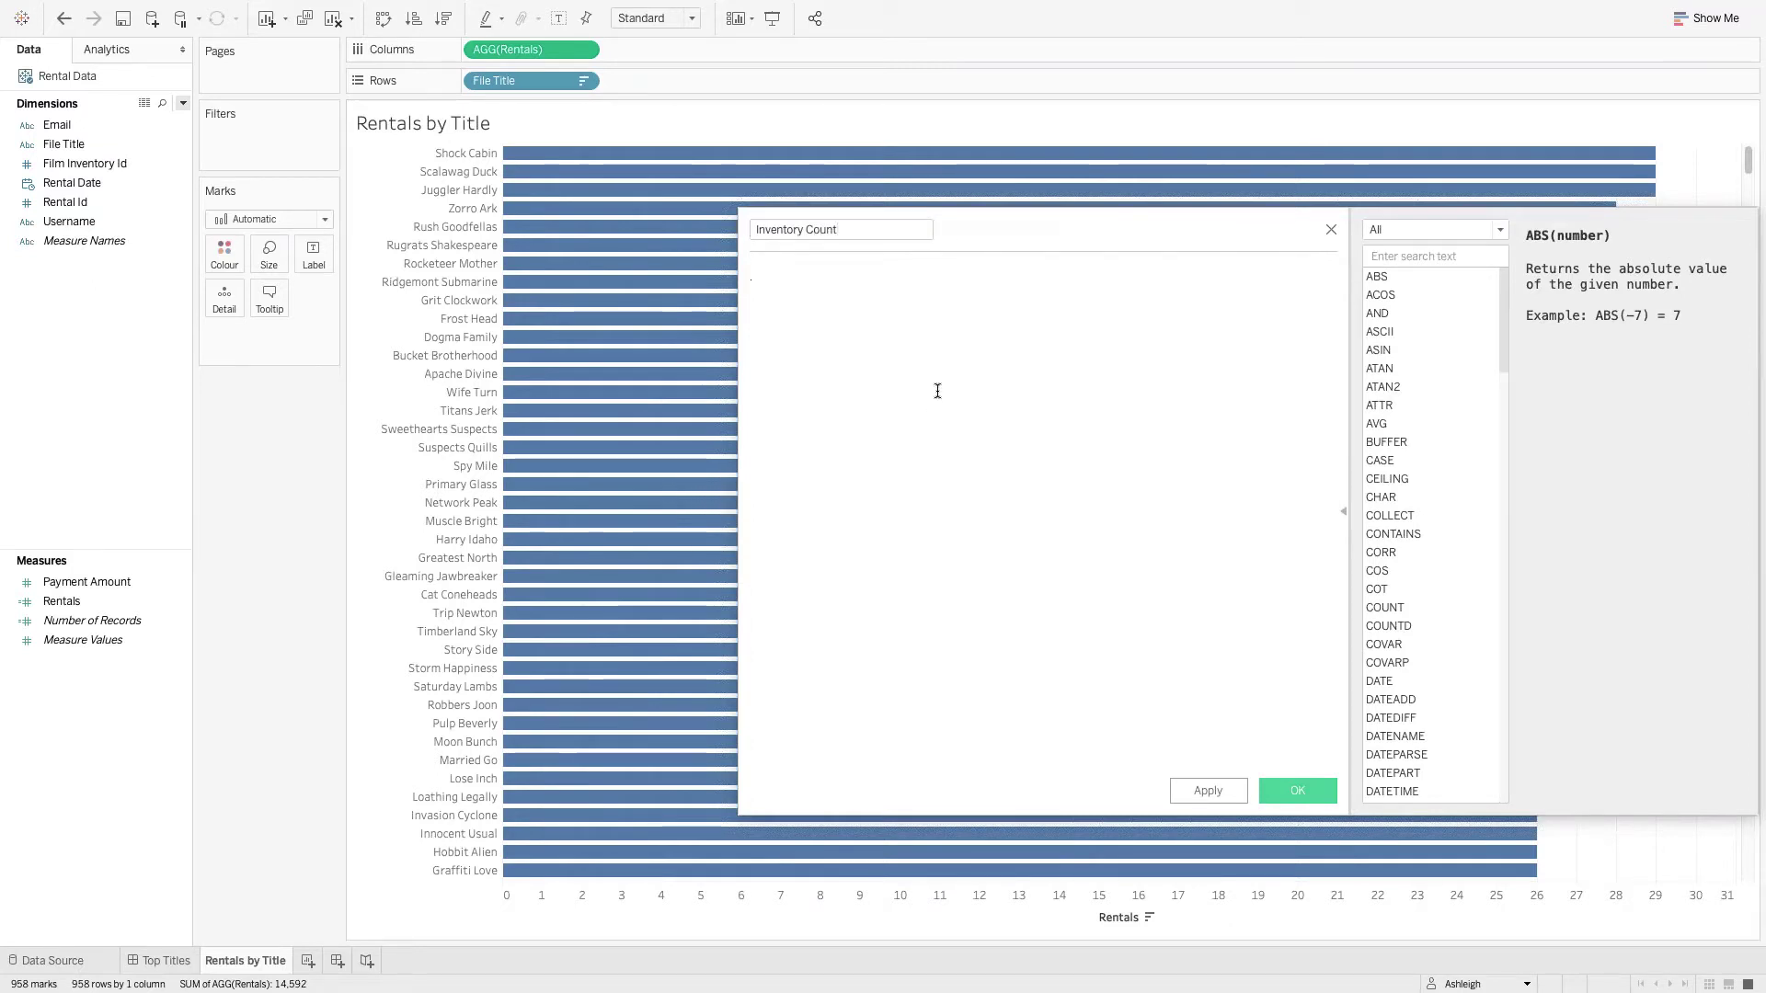
{"action": "left_click", "coordinate": [938, 390]}
{"action": "type", "text": "COUNTD("}
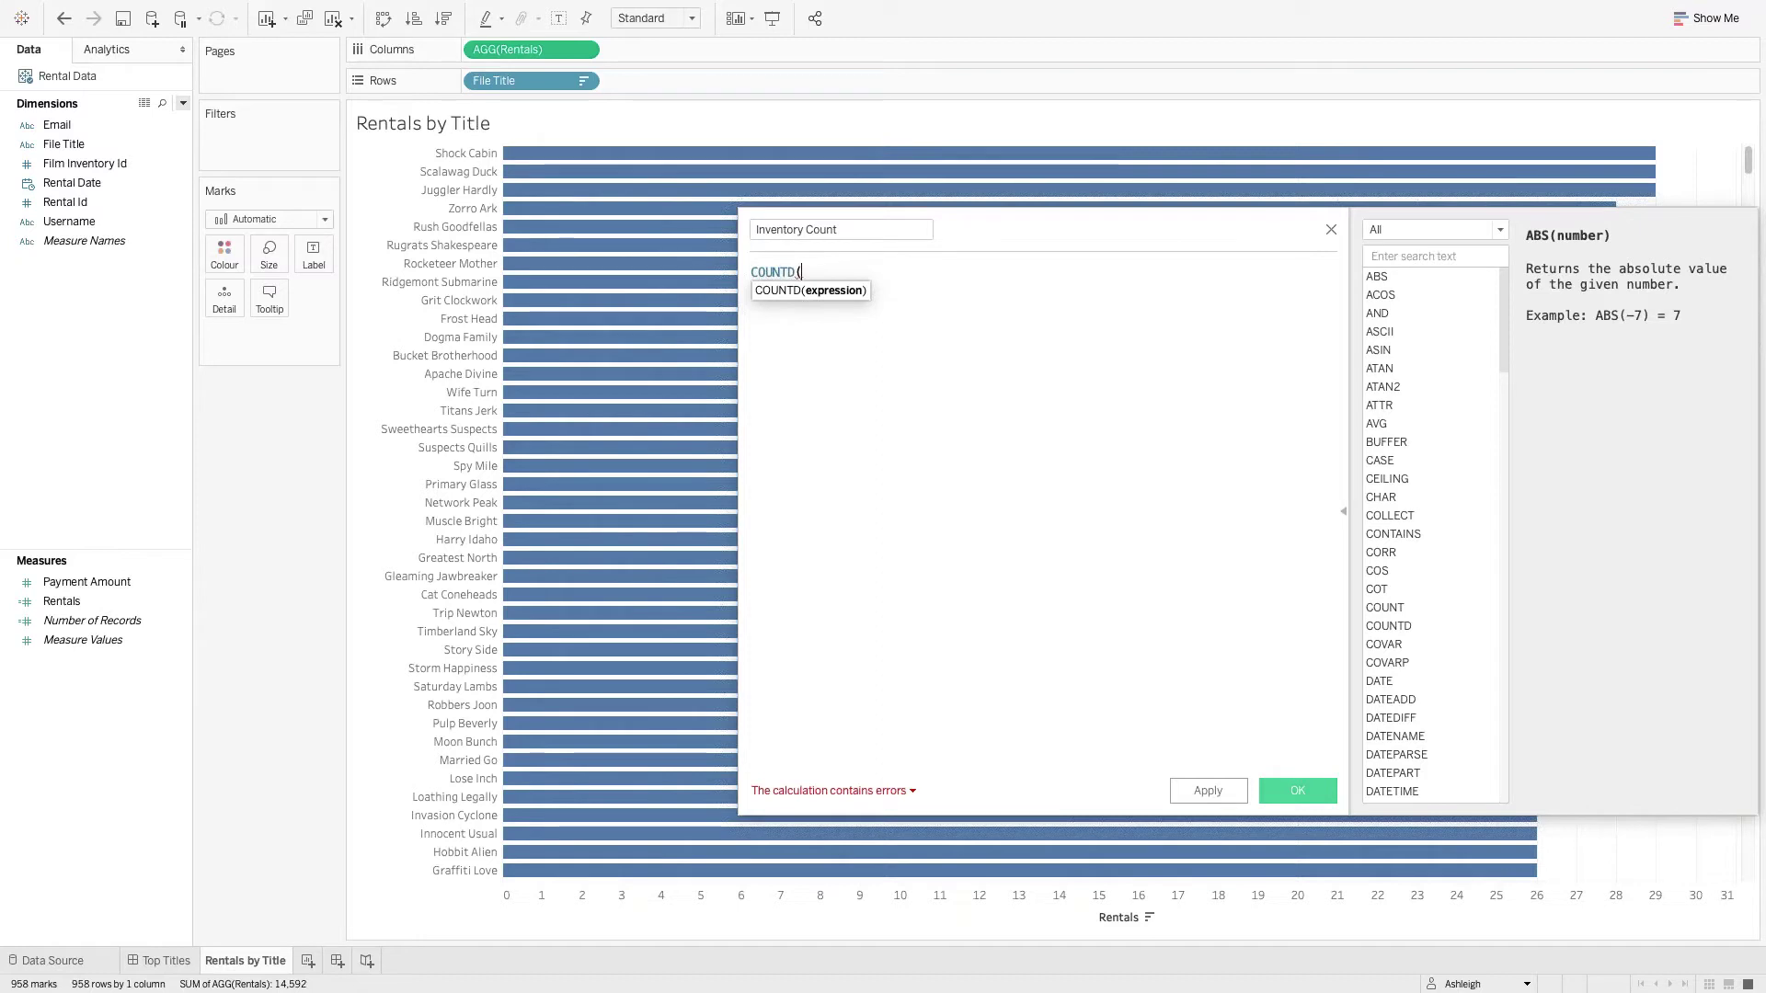
{"action": "type", "text": "fil"}
{"action": "key", "text": "Down"}
{"action": "key", "text": "Return"}
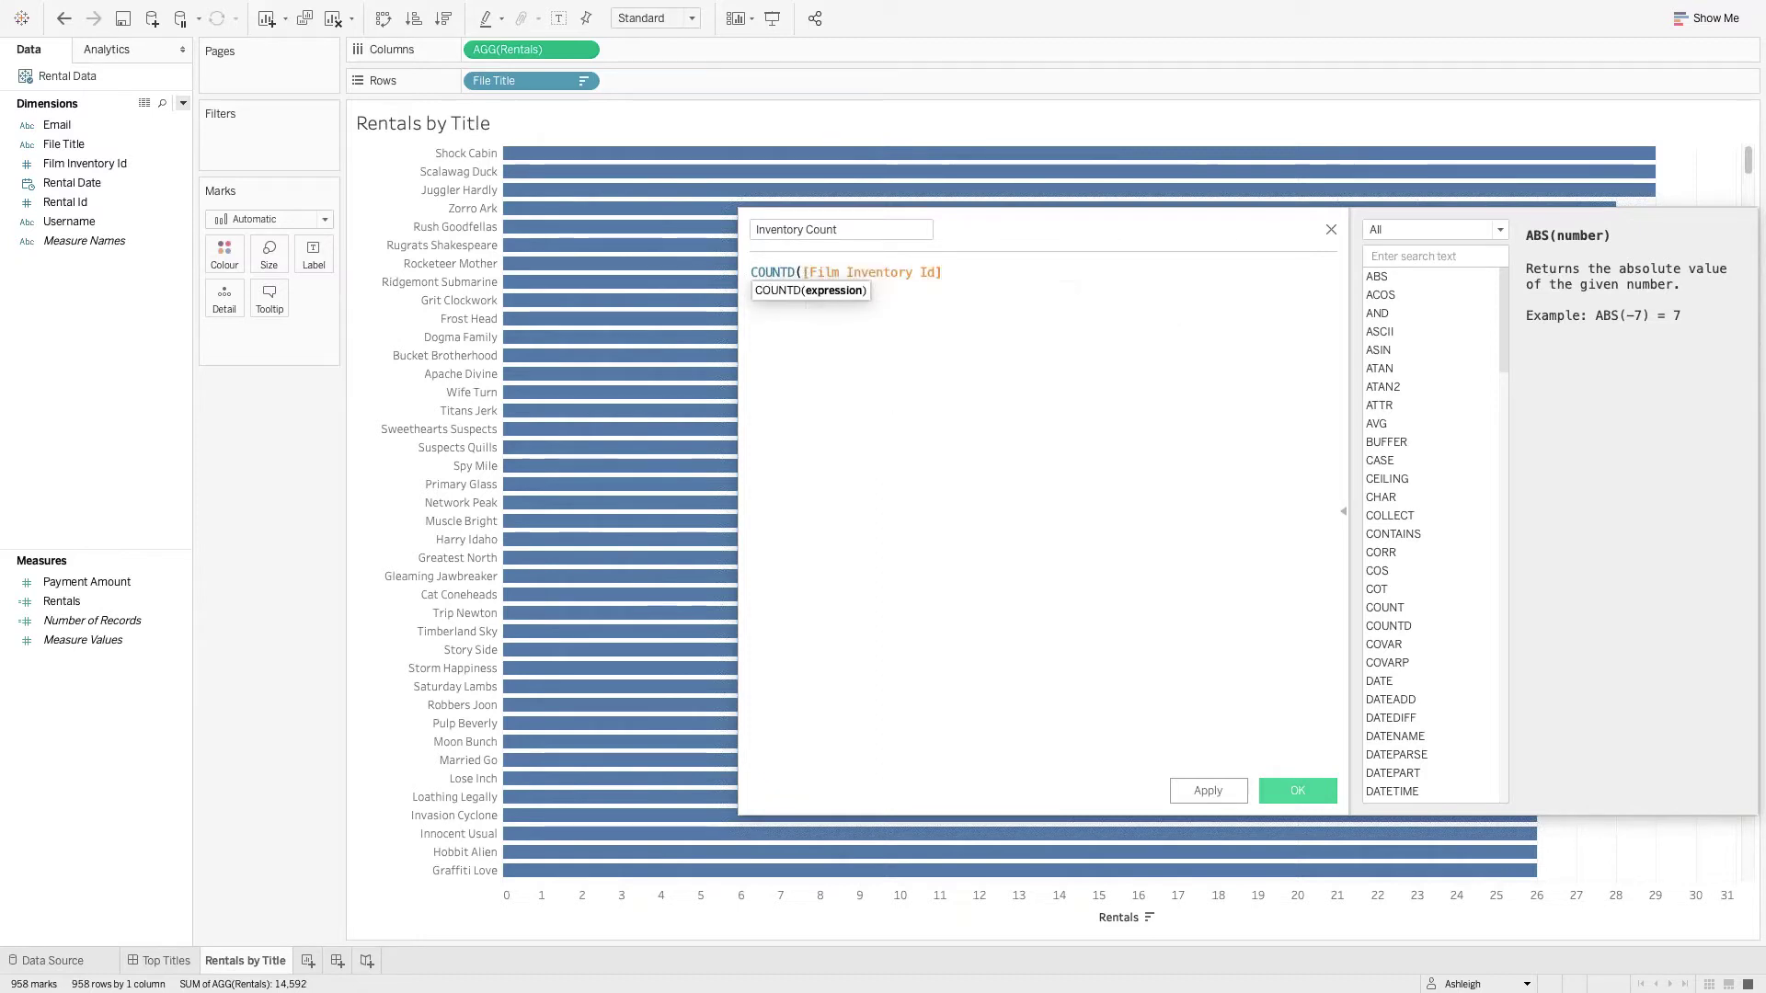
{"action": "type", "text": ")"}
{"action": "left_click", "coordinate": [1234, 798]}
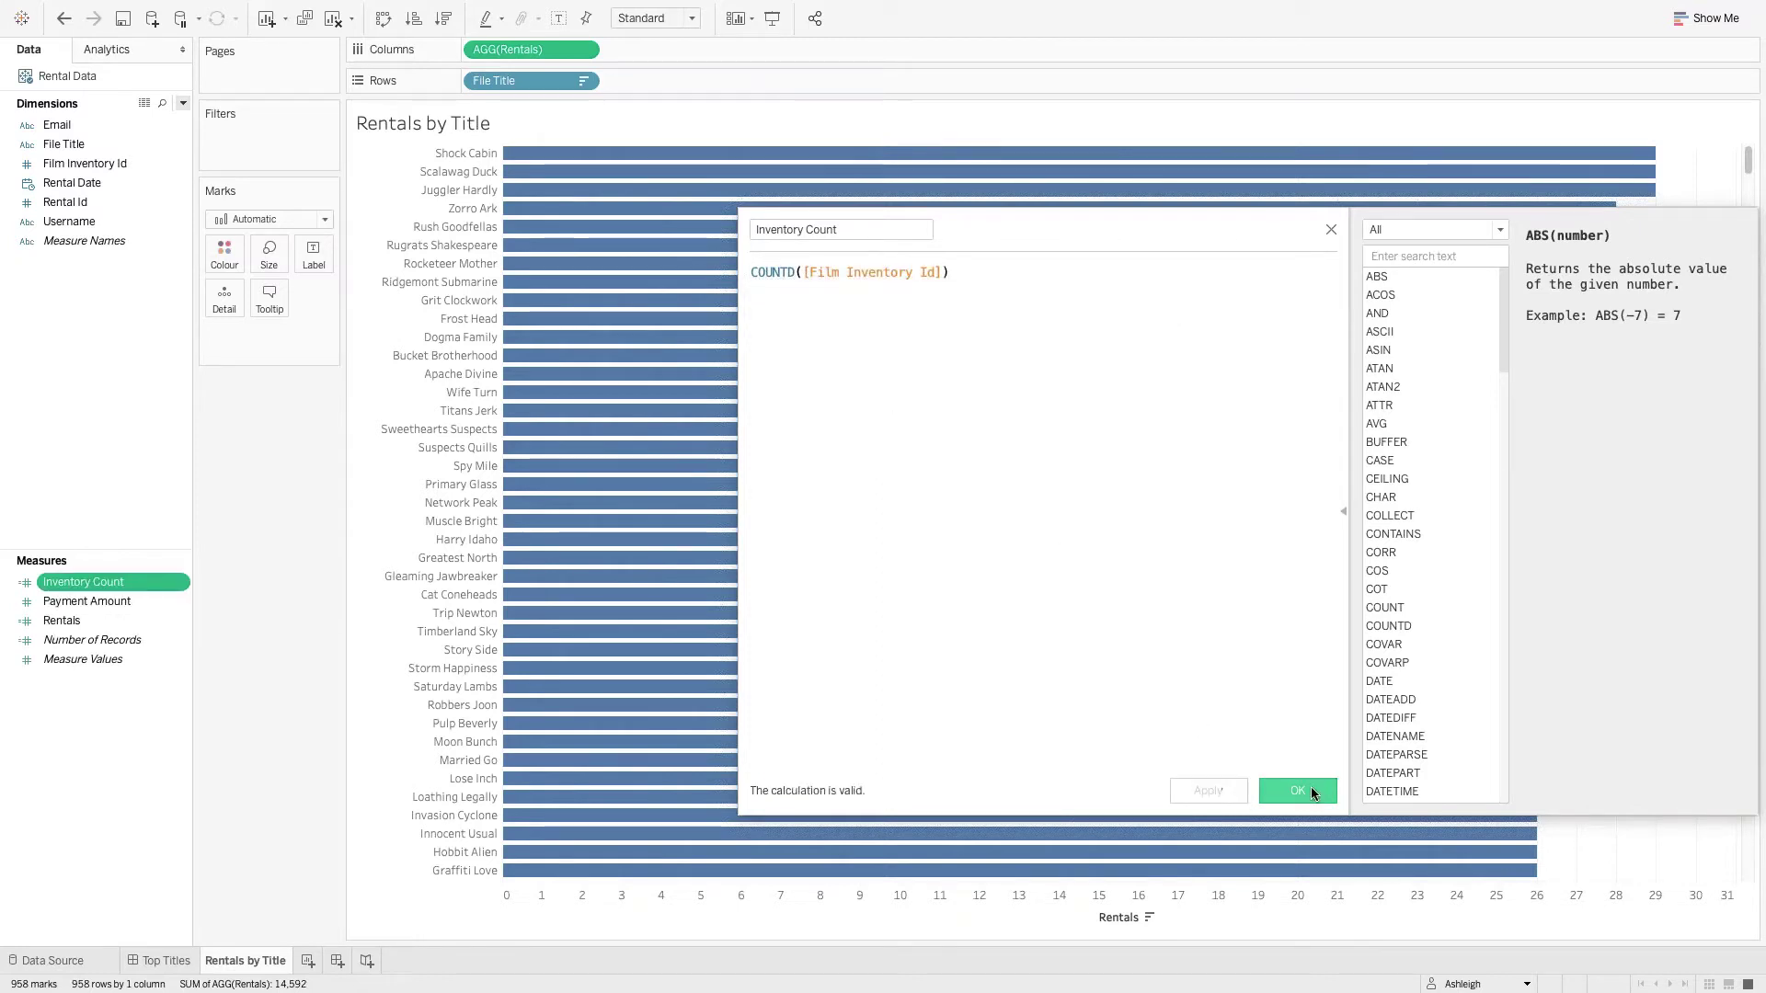
{"action": "left_click", "coordinate": [1311, 791]}
Add Inventory Count and Payment Amount to Columns as extra bar charts, then view the Top Titles dashboard.
{"action": "left_click_drag", "start_coordinate": [126, 585], "coordinate": [754, 57]}
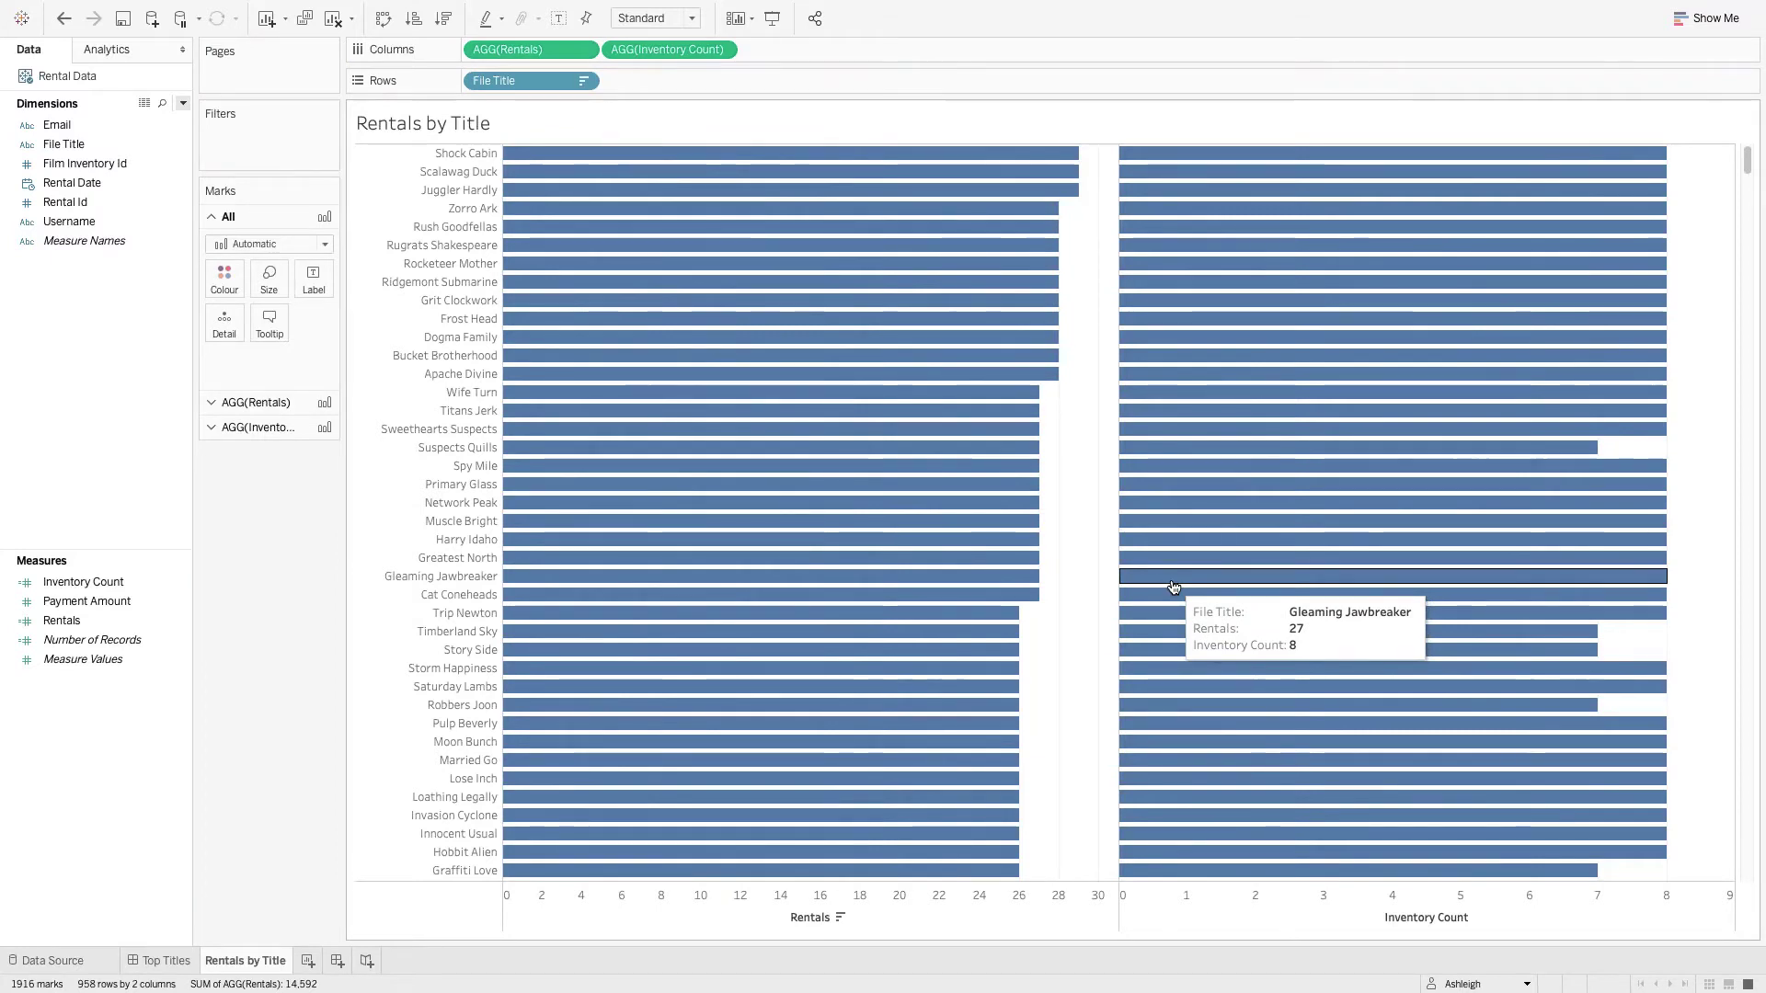
{"action": "left_click_drag", "start_coordinate": [86, 601], "coordinate": [819, 50]}
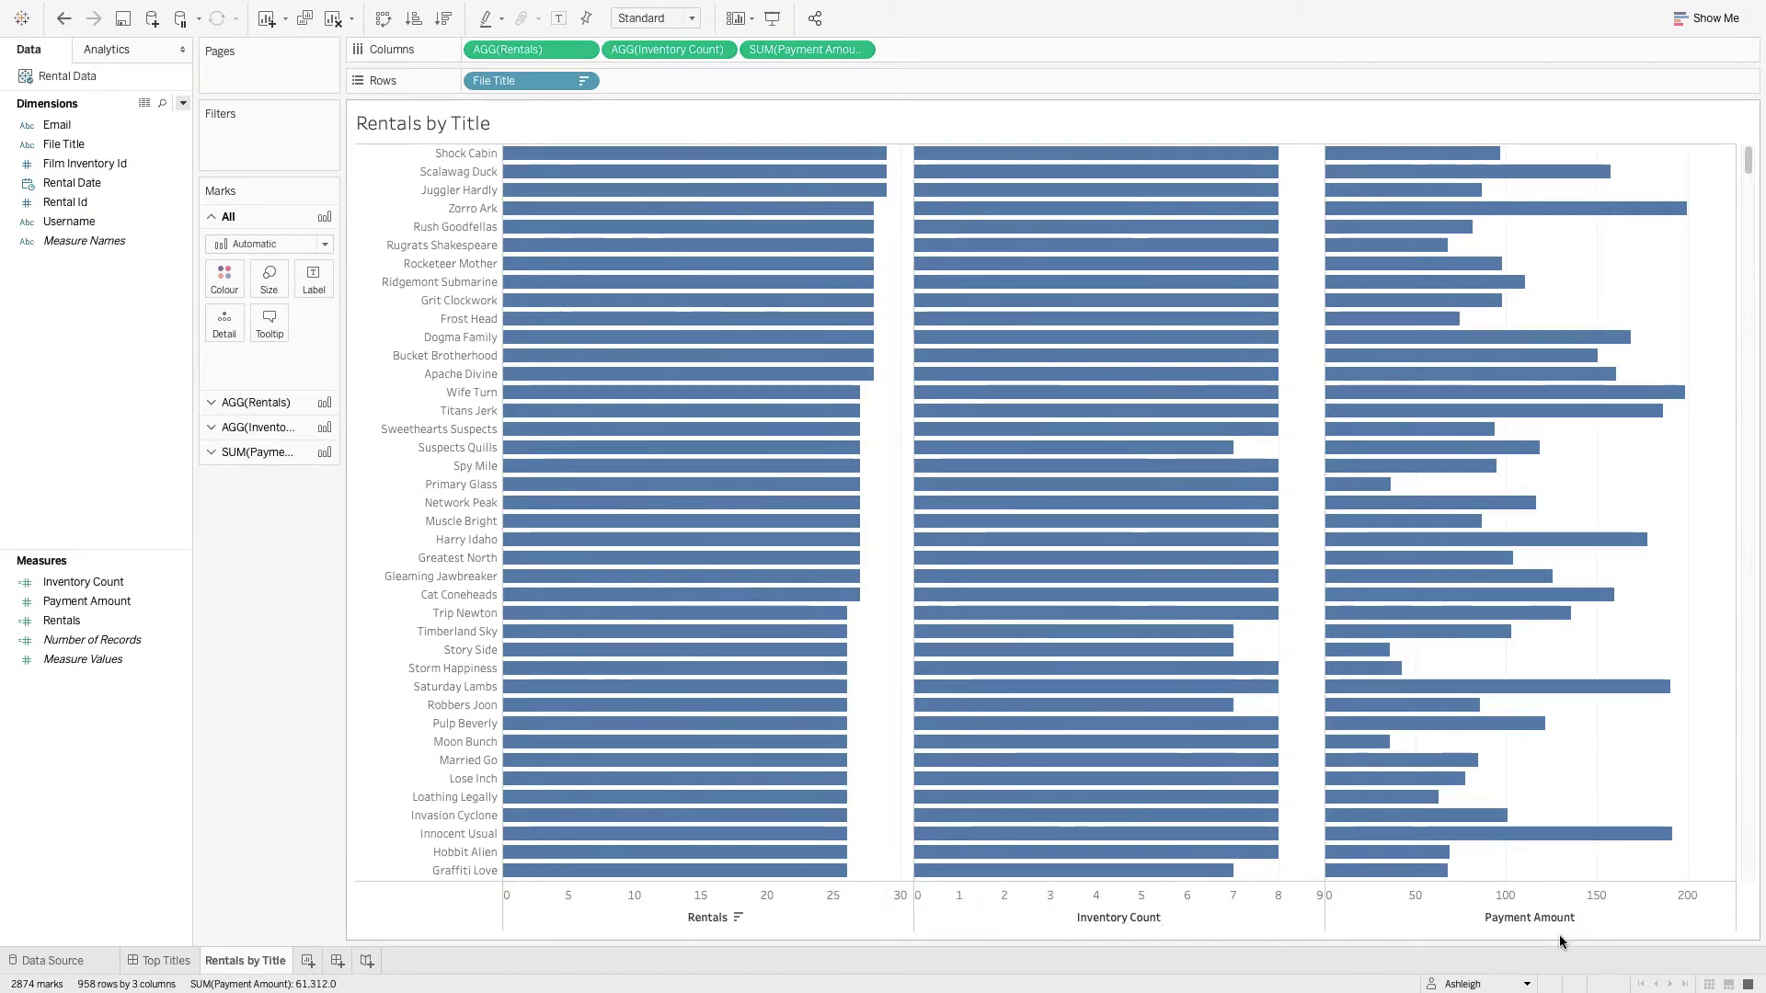
{"action": "left_click", "coordinate": [163, 961]}
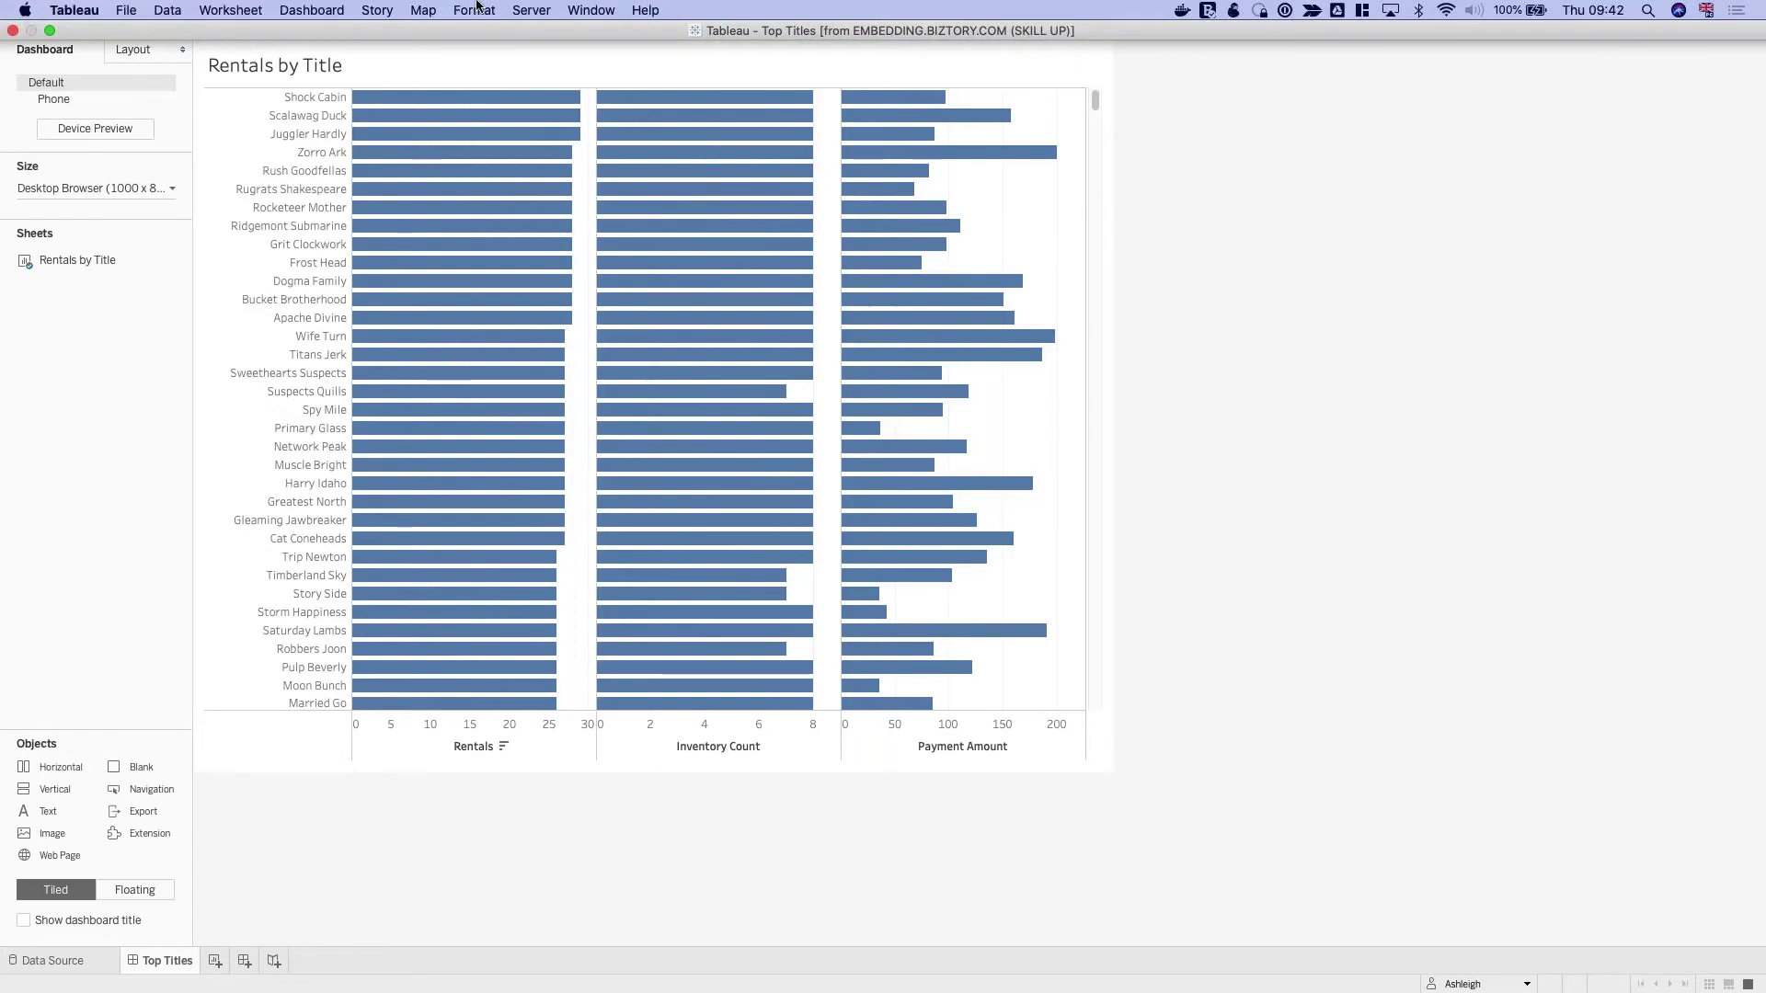
Republish Top Titles to Standard Dashboards, confirming the overwrite of the existing server workbook.
{"action": "left_click", "coordinate": [532, 11]}
{"action": "left_click", "coordinate": [558, 78]}
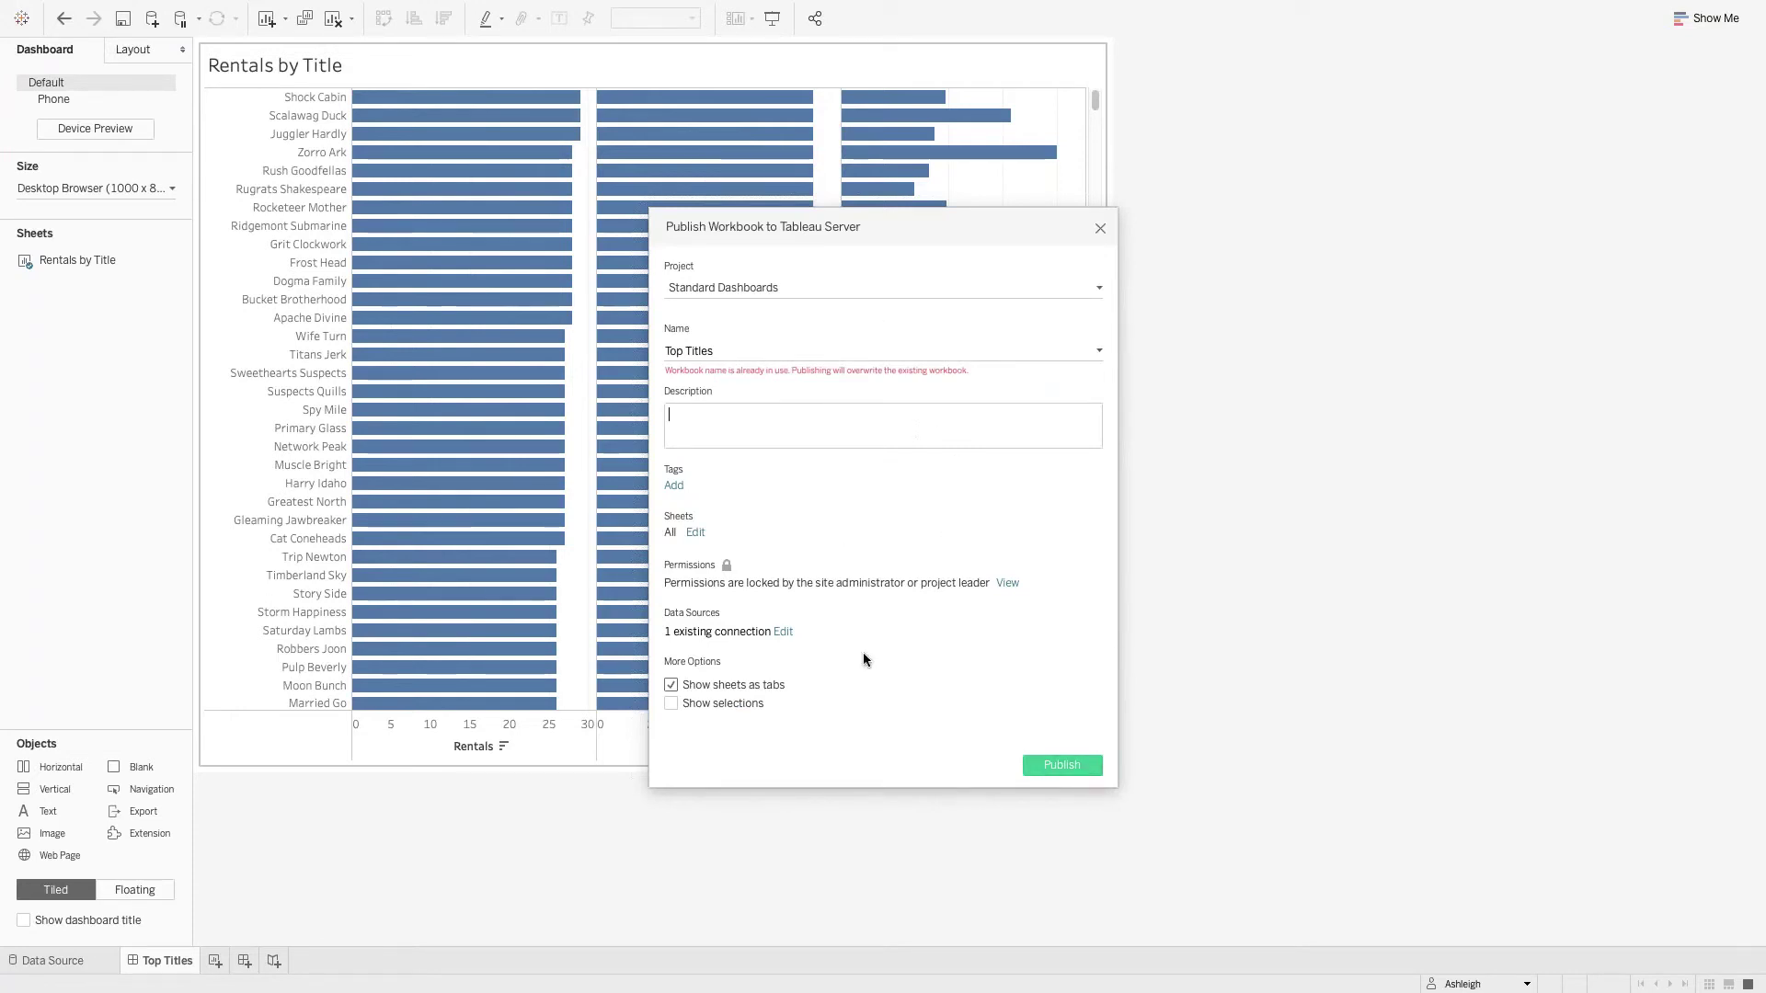
{"action": "left_click", "coordinate": [782, 632]}
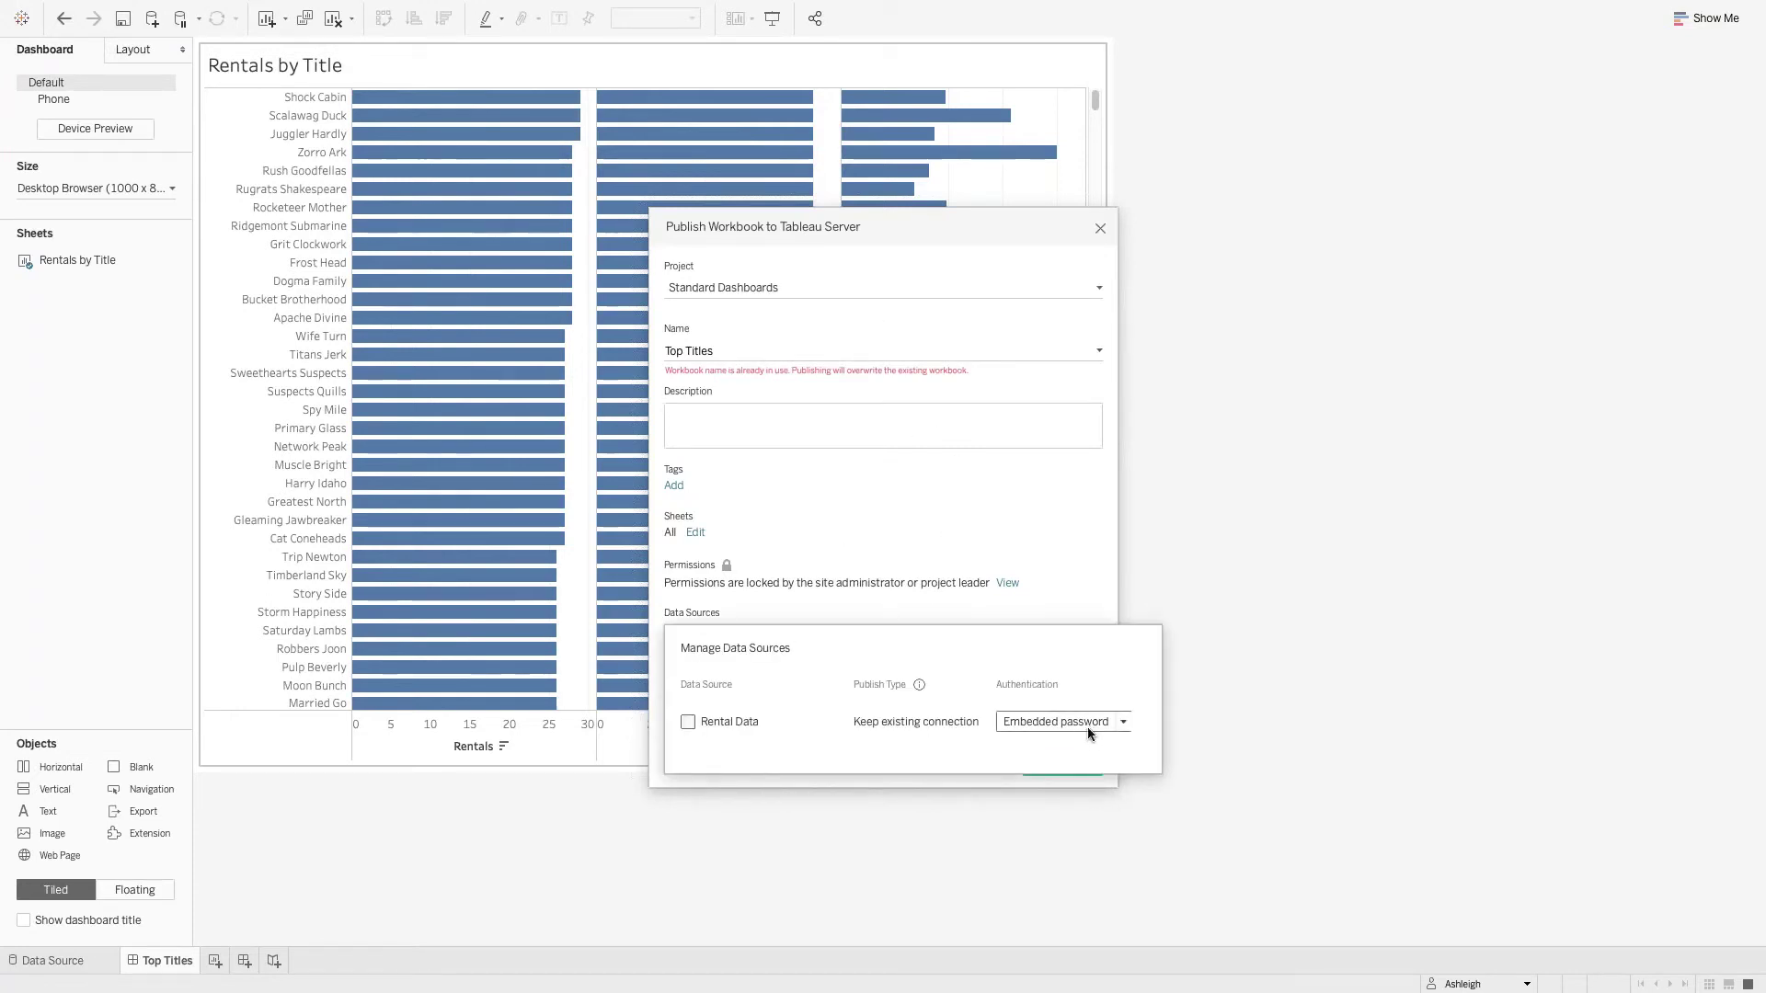
{"action": "left_click", "coordinate": [1098, 590]}
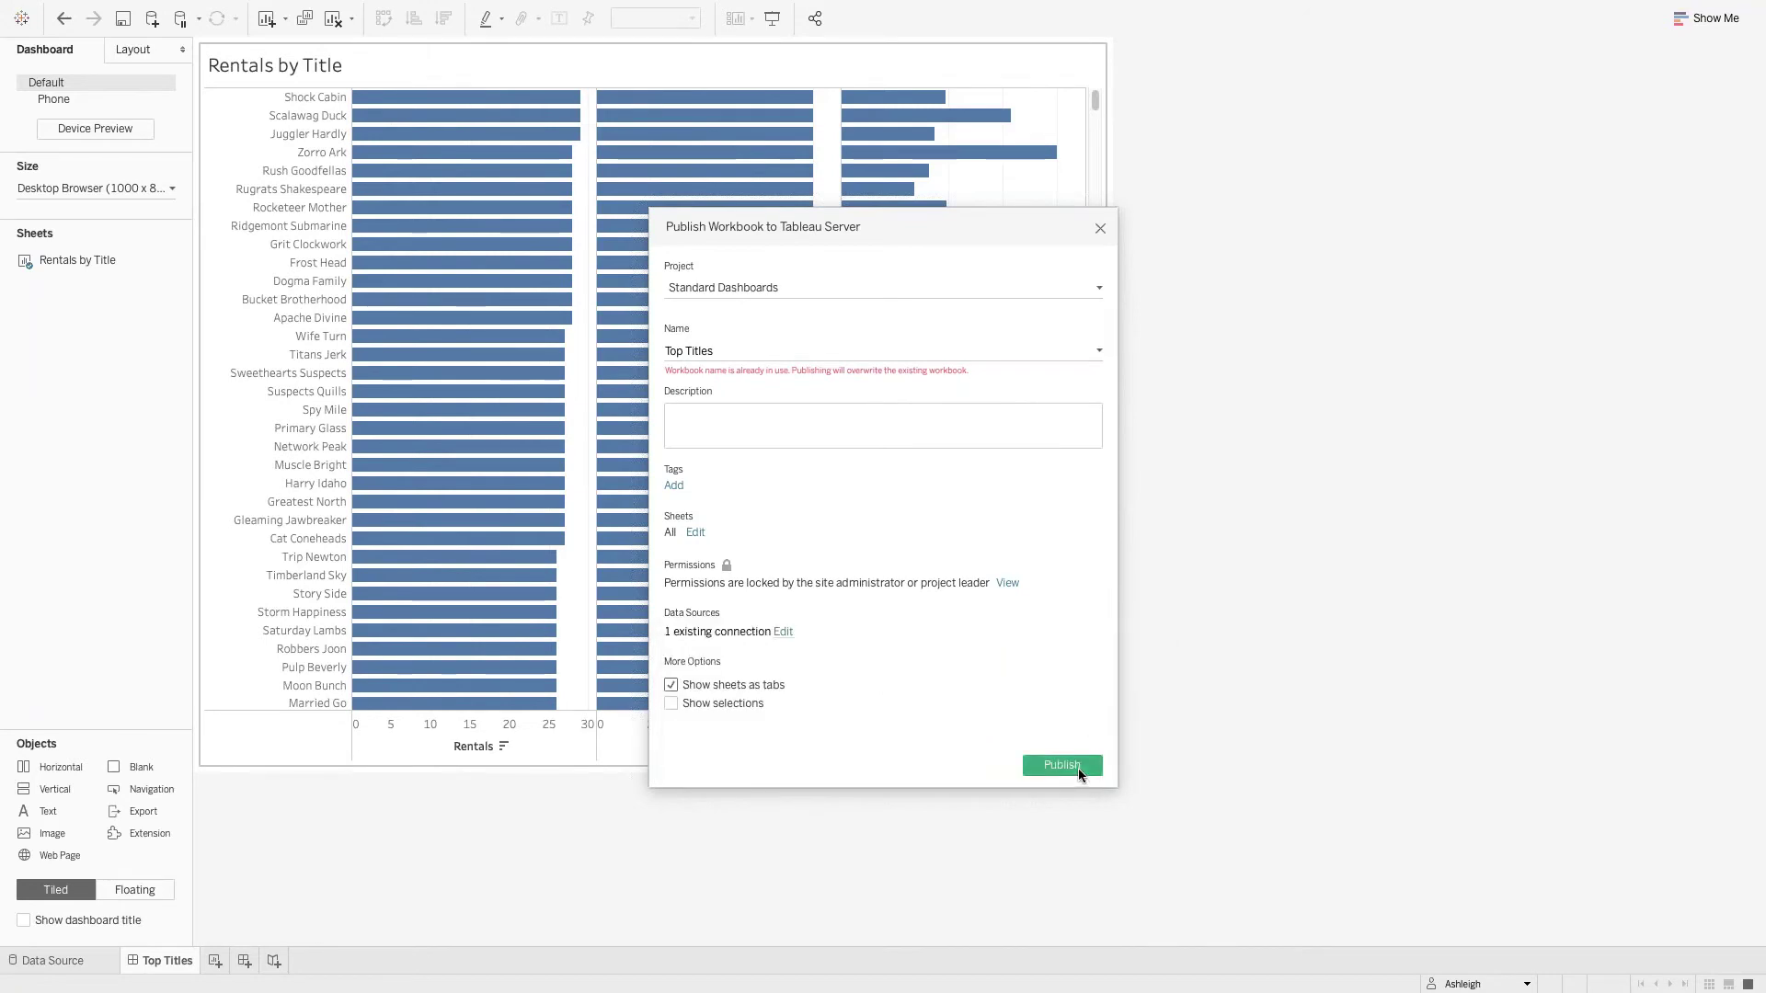
{"action": "left_click", "coordinate": [1078, 770]}
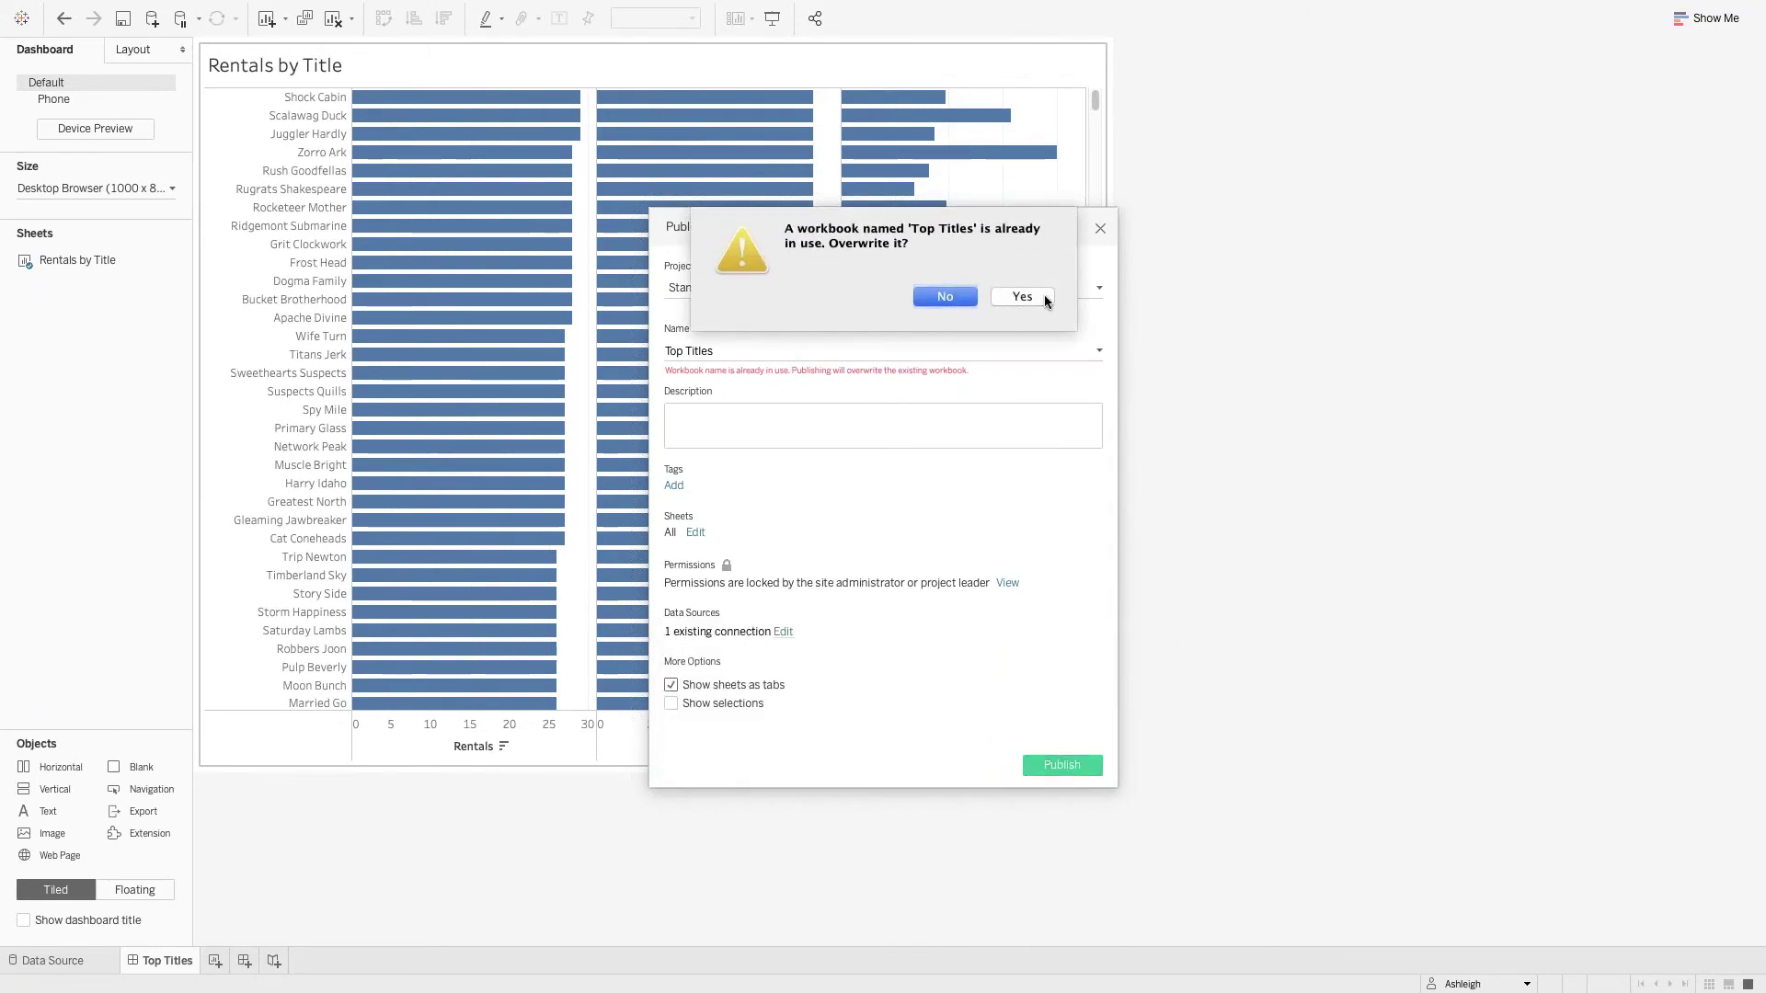
{"action": "left_click", "coordinate": [1039, 297]}
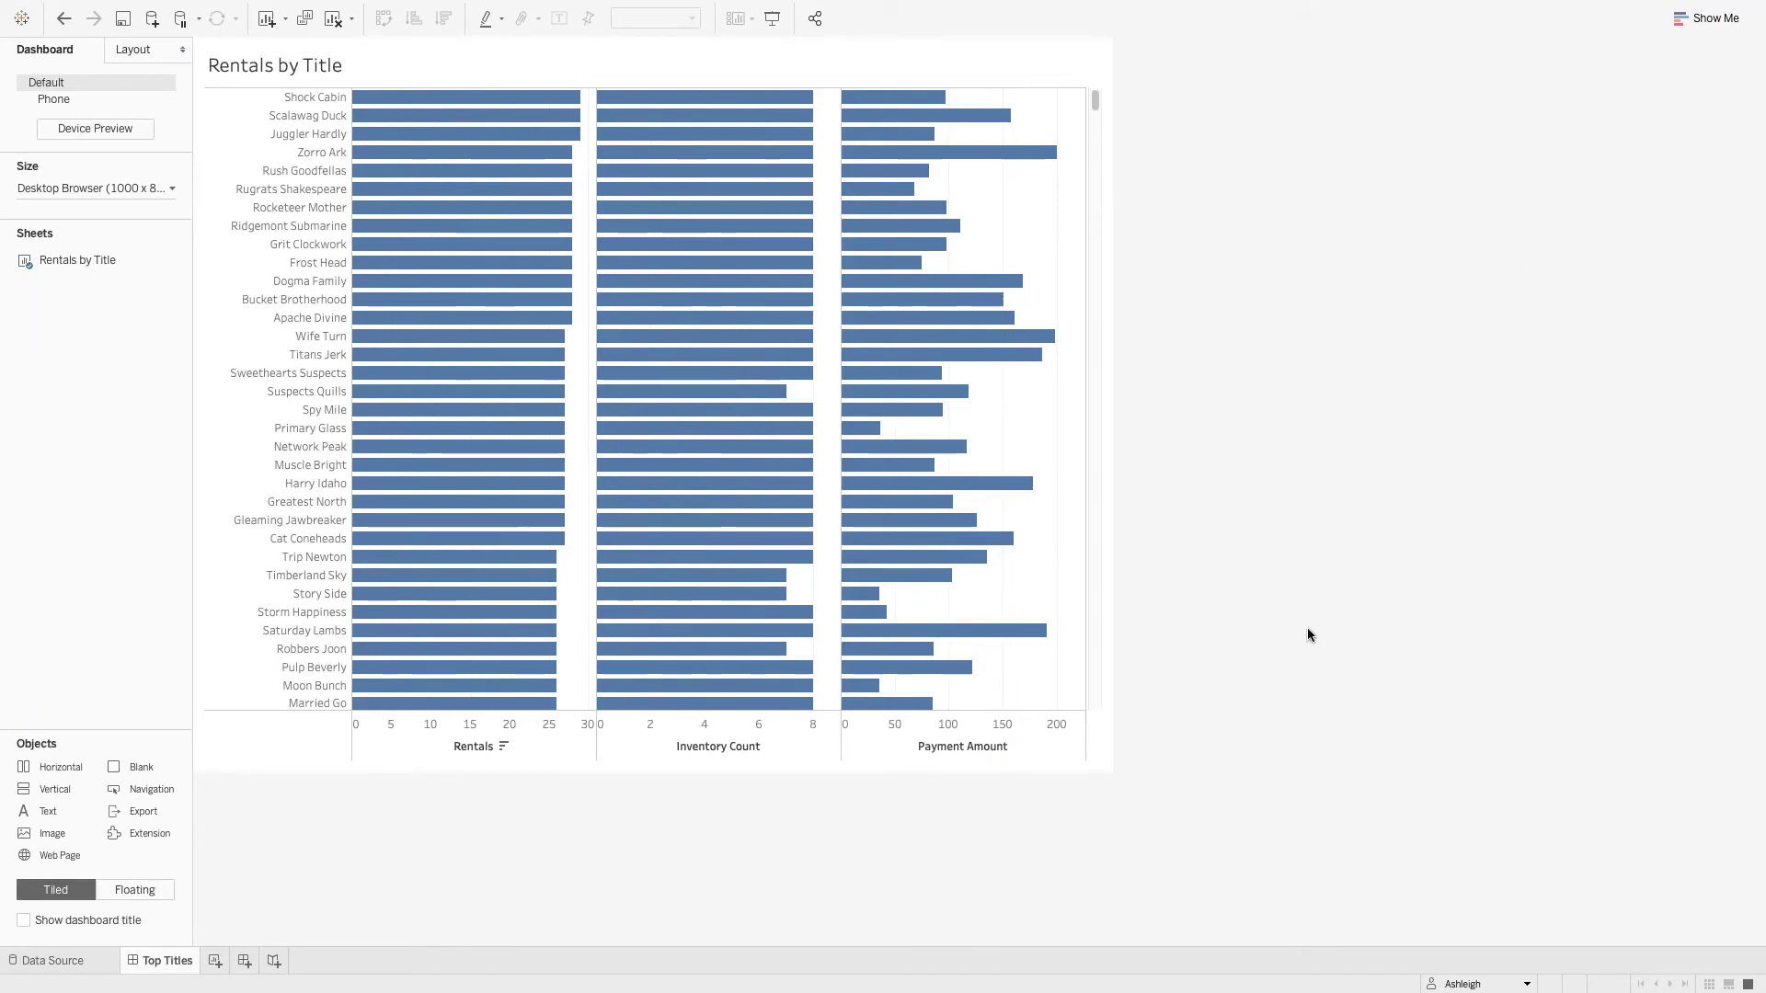
{"action": "key", "text": "ctrl+Up"}
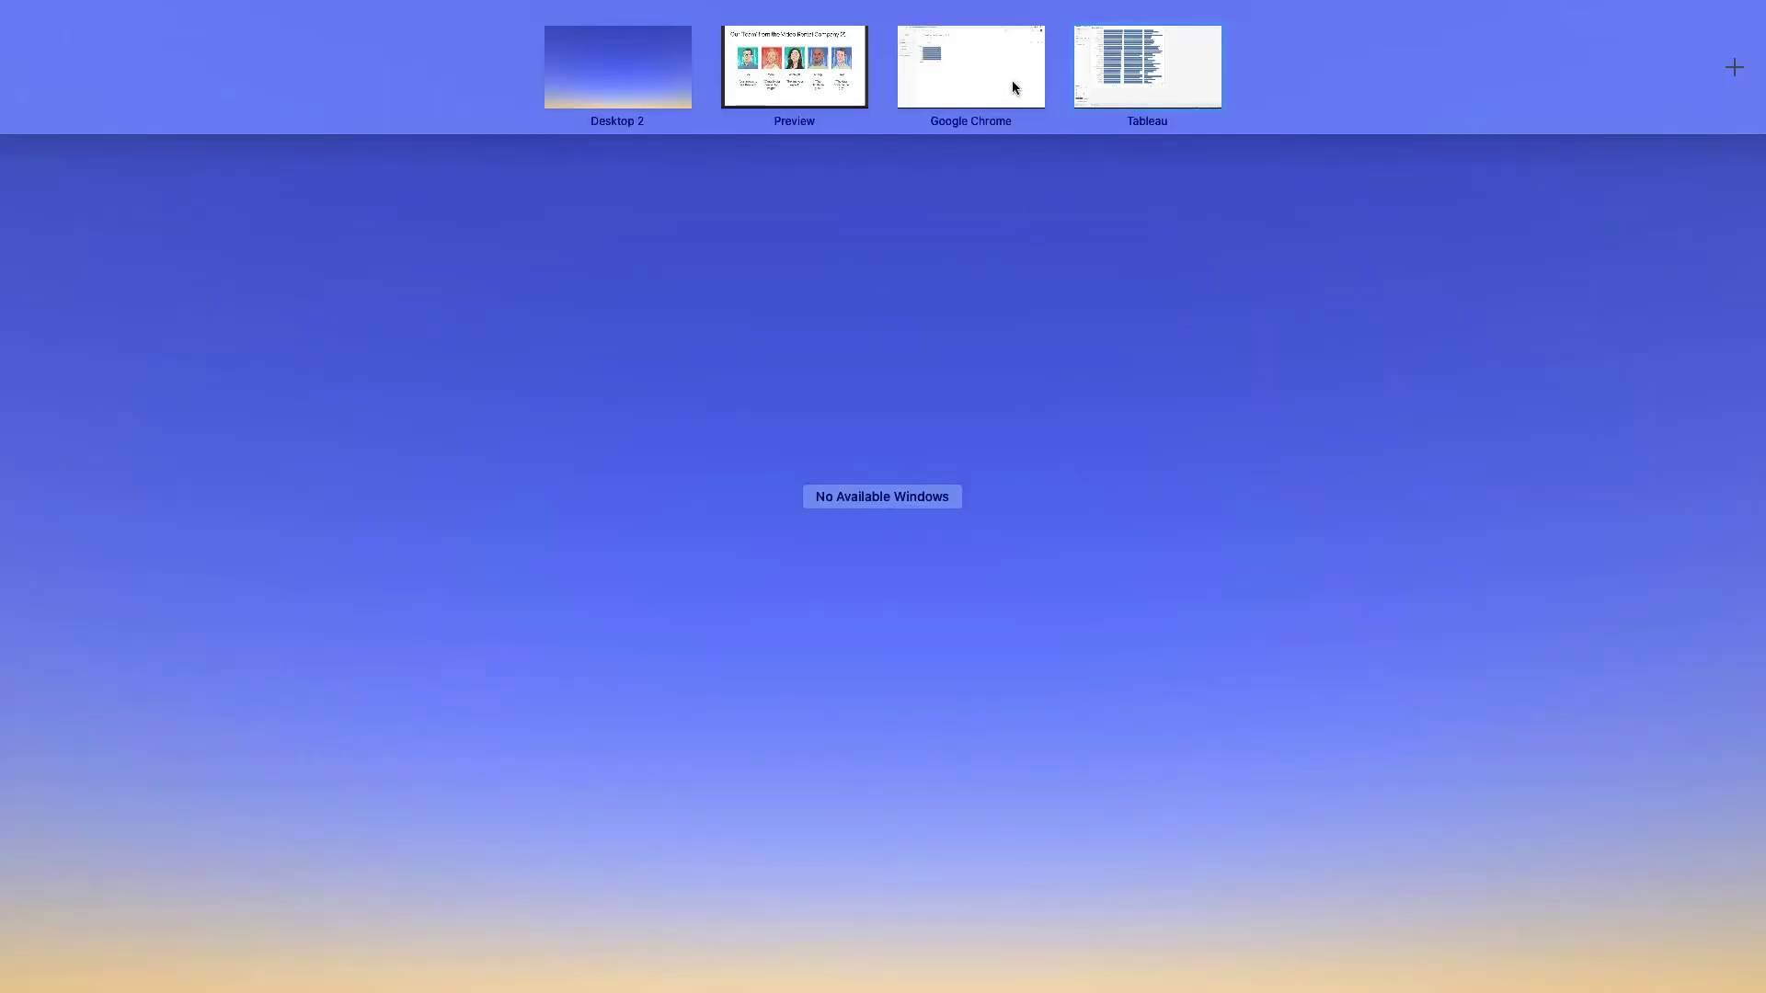
In the browser, sign out of the current Tableau Server account.
{"action": "left_click", "coordinate": [975, 81]}
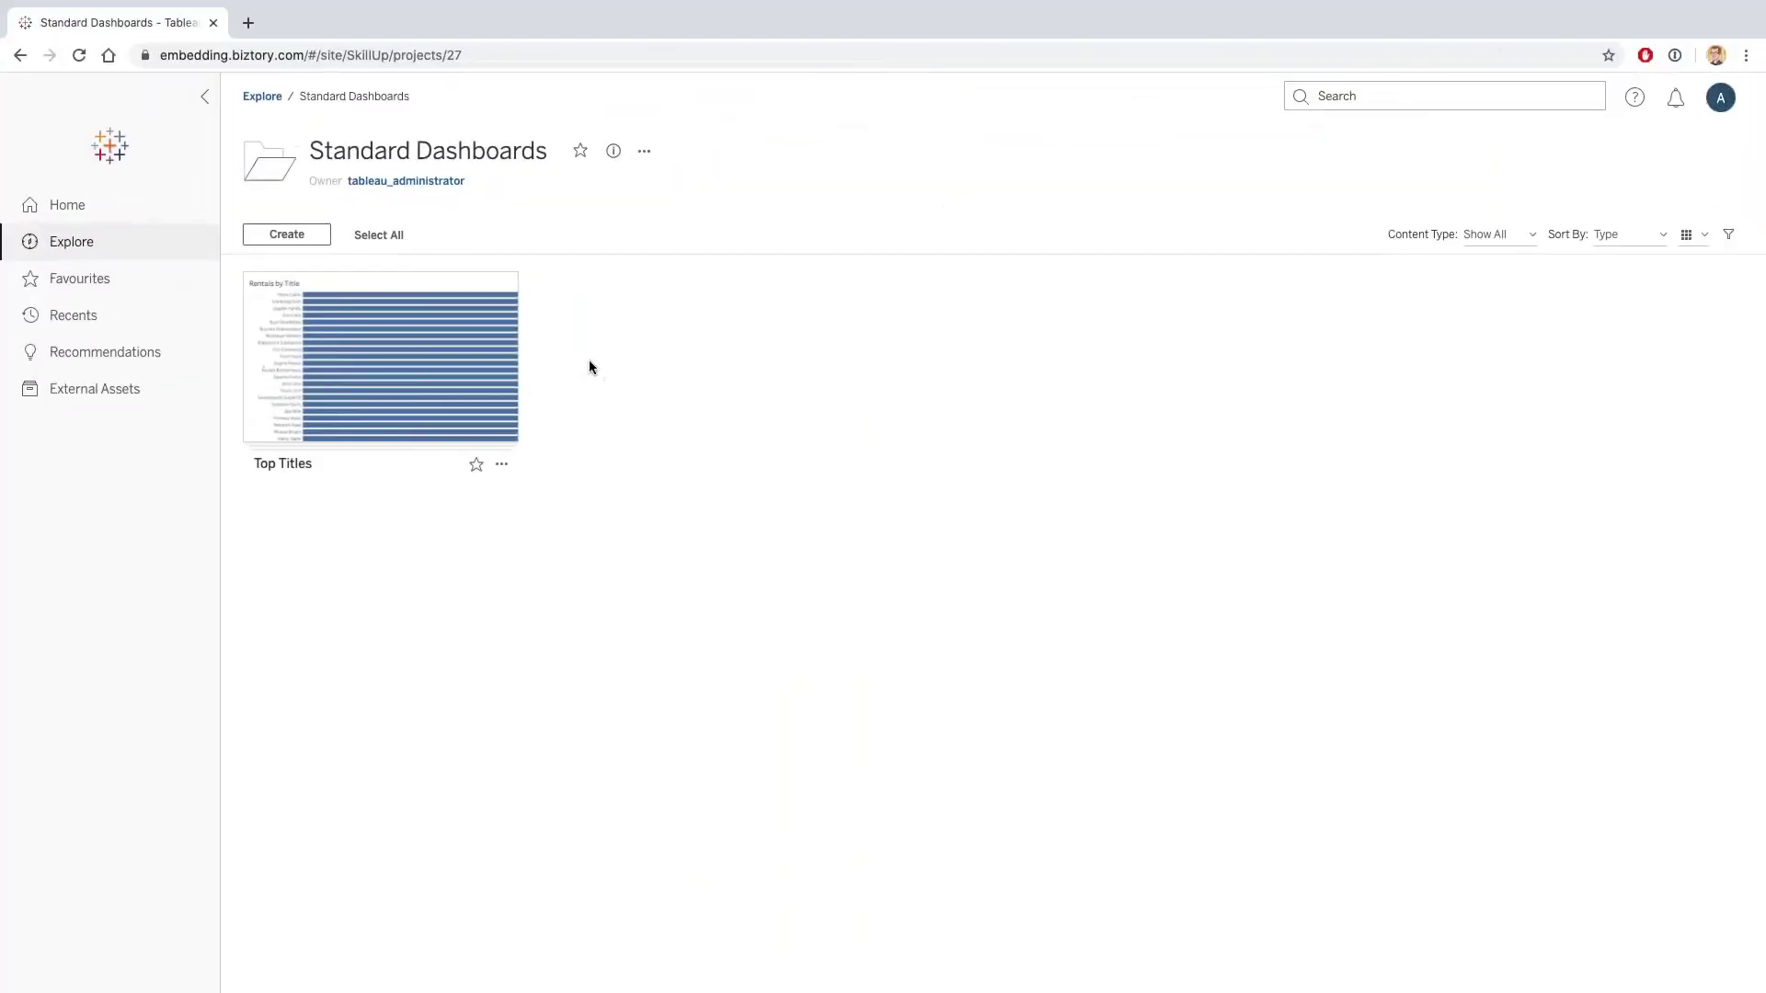
{"action": "left_click", "coordinate": [1720, 99]}
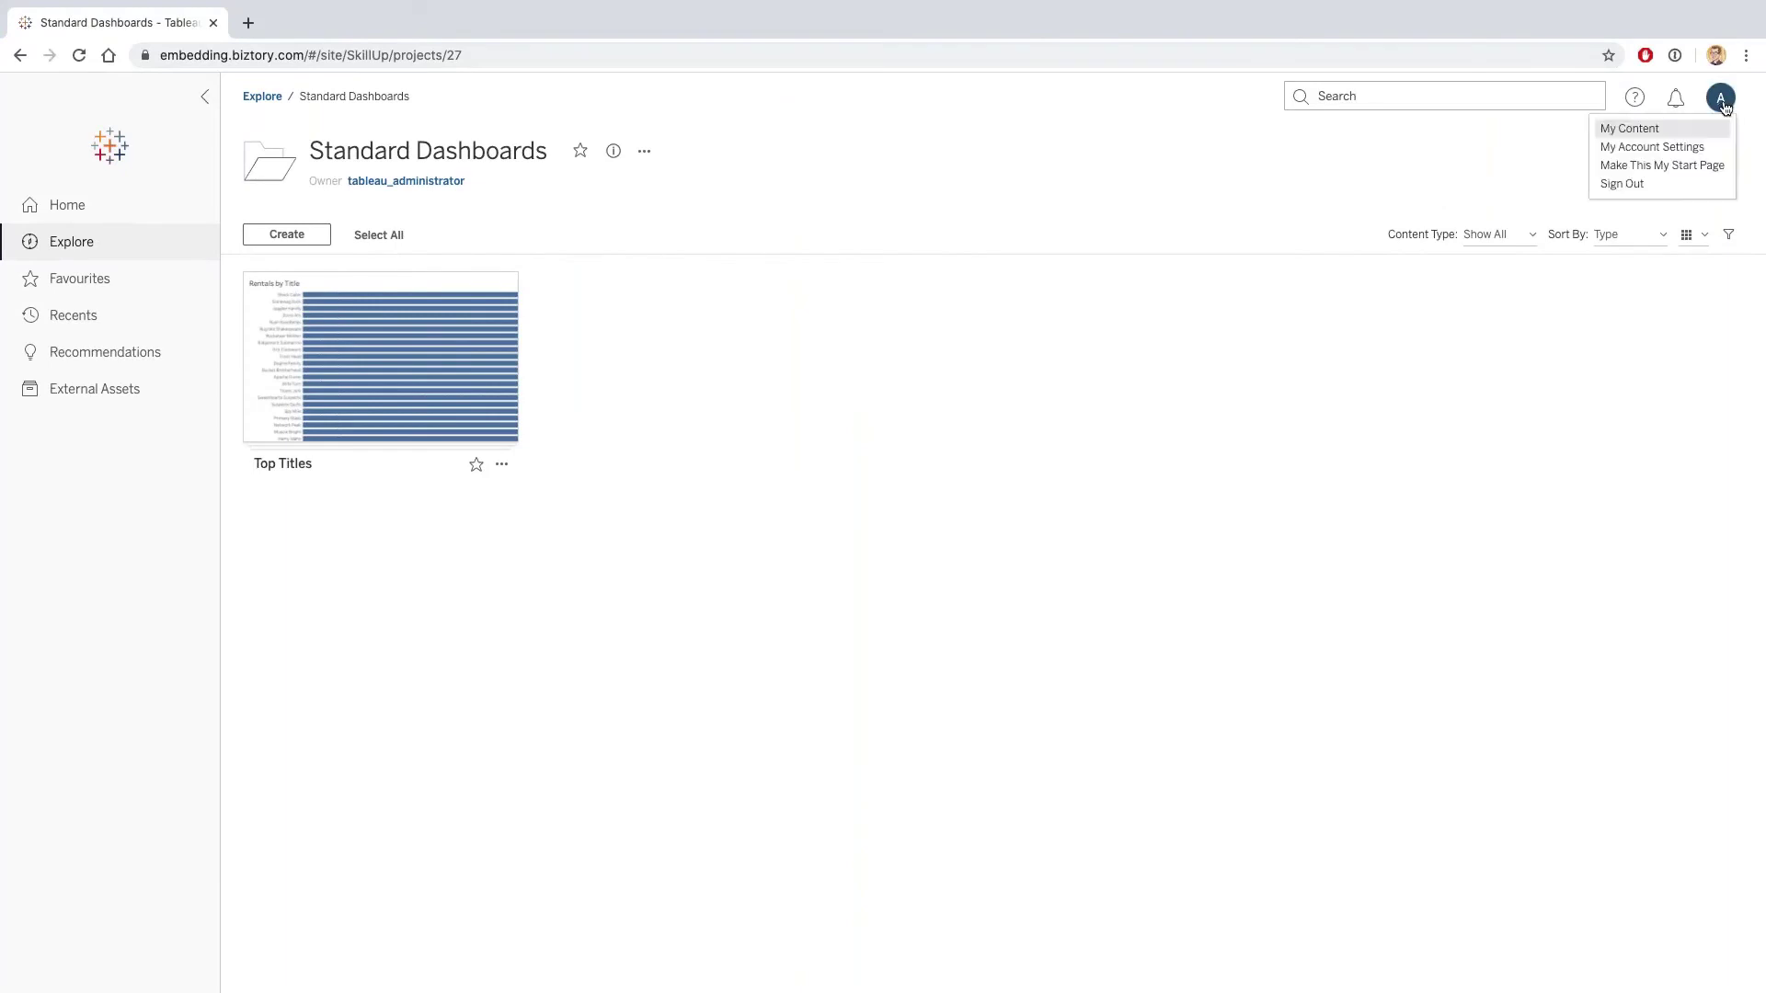
{"action": "left_click", "coordinate": [1665, 183]}
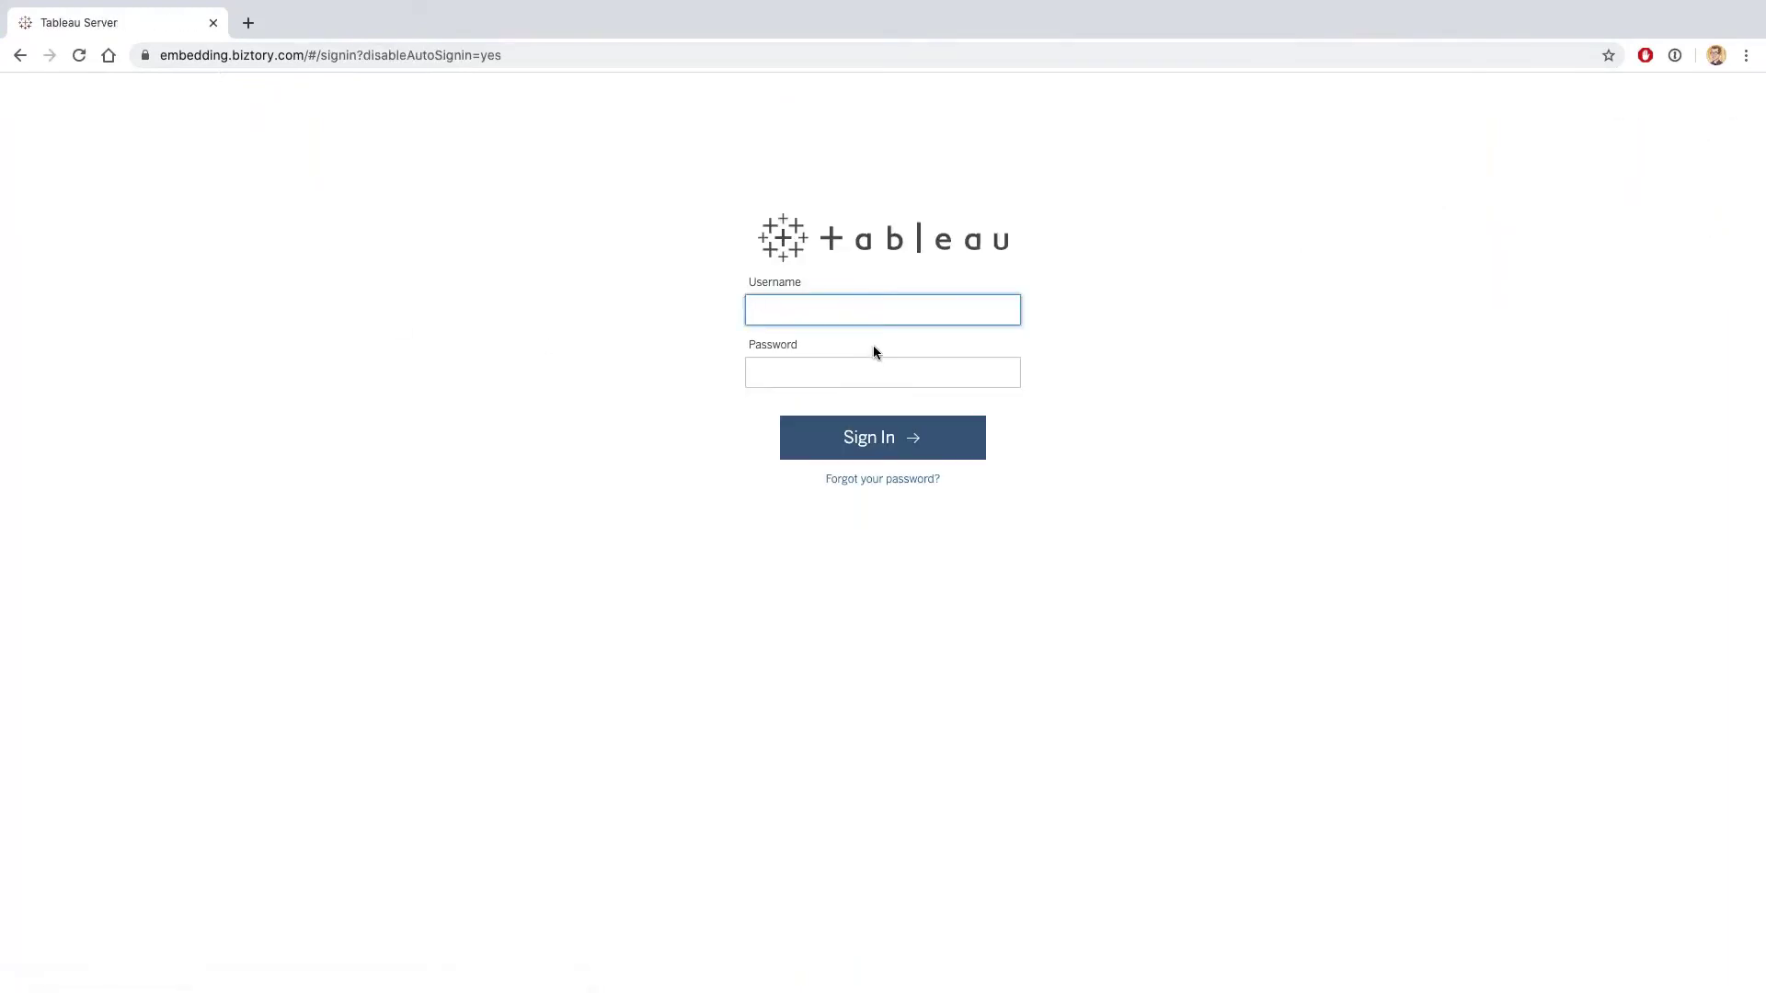
Sign back in with the other user's username and password.
{"action": "type", "text": "loe'blind"}
{"action": "key", "text": "BackSpace"}
{"action": "key", "text": "BackSpace"}
{"action": "key", "text": "BackSpace"}
{"action": "key", "text": "BackSpace"}
{"action": "key", "text": "BackSpace"}
{"action": "key", "text": "BackSpace"}
{"action": "type", "text": "@demo"}
{"action": "key", "text": "Tab"}
{"action": "type", "text": "password"}
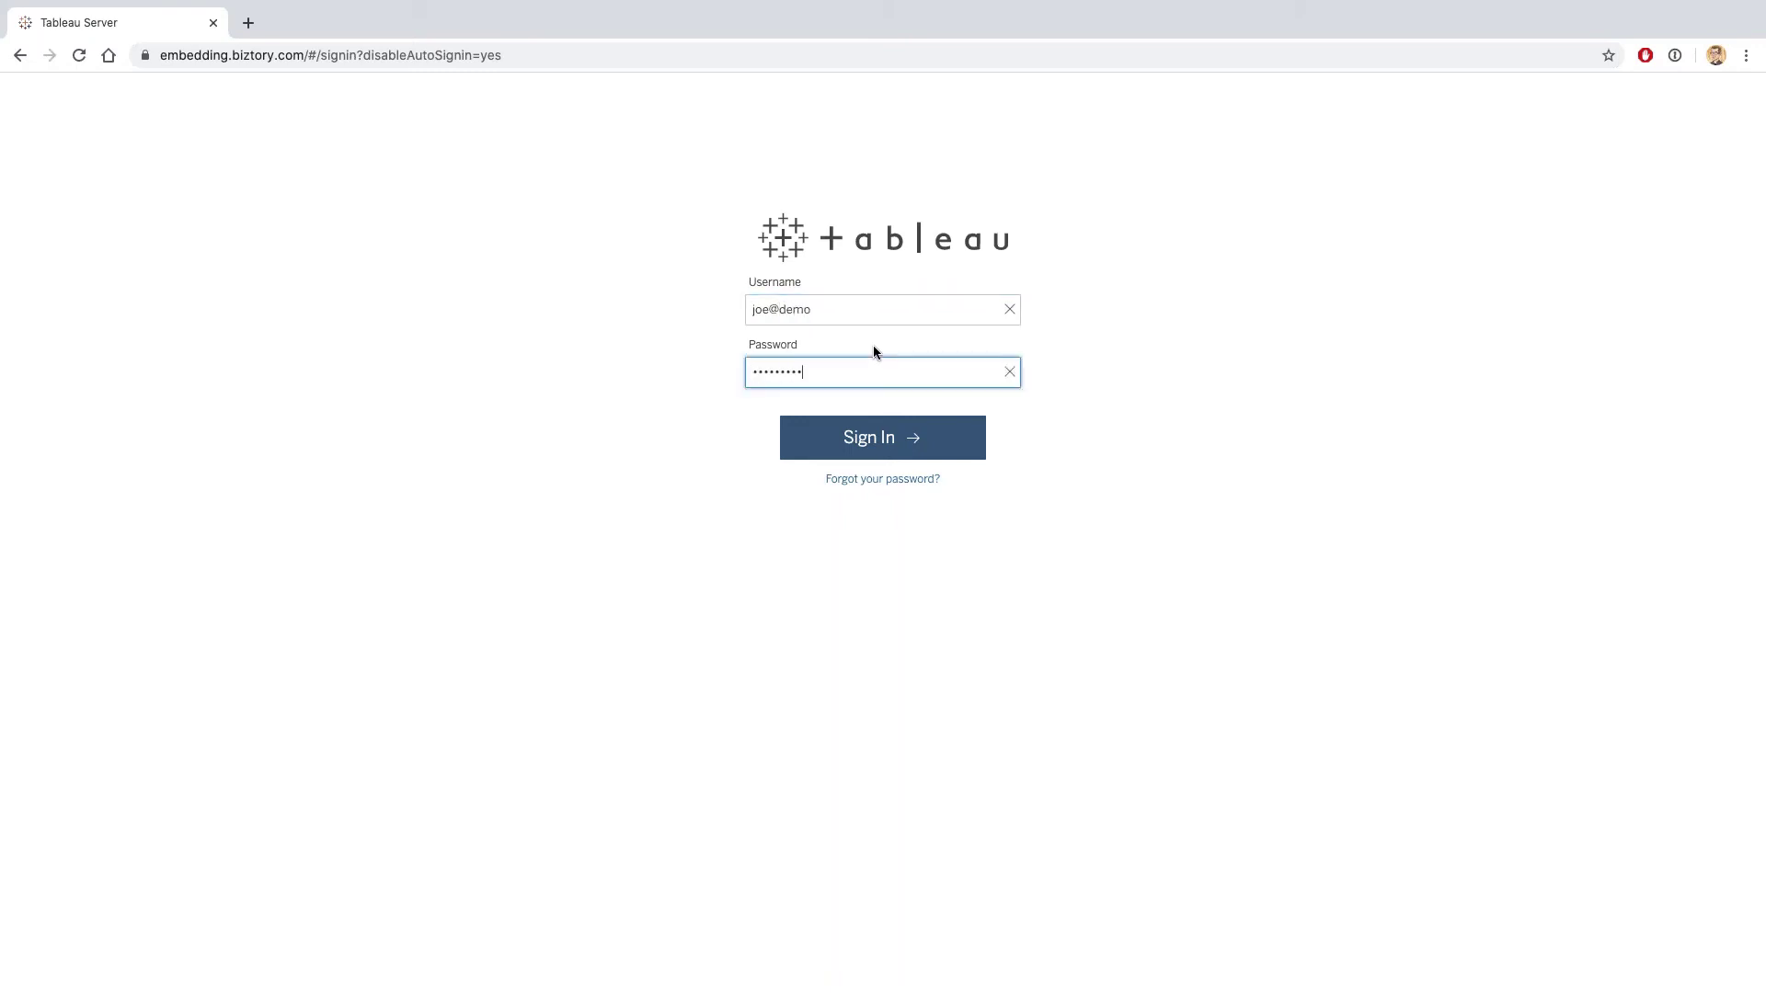
{"action": "key", "text": "Return"}
{"action": "right_click", "coordinate": [874, 352]}
{"action": "key", "text": "Escape"}
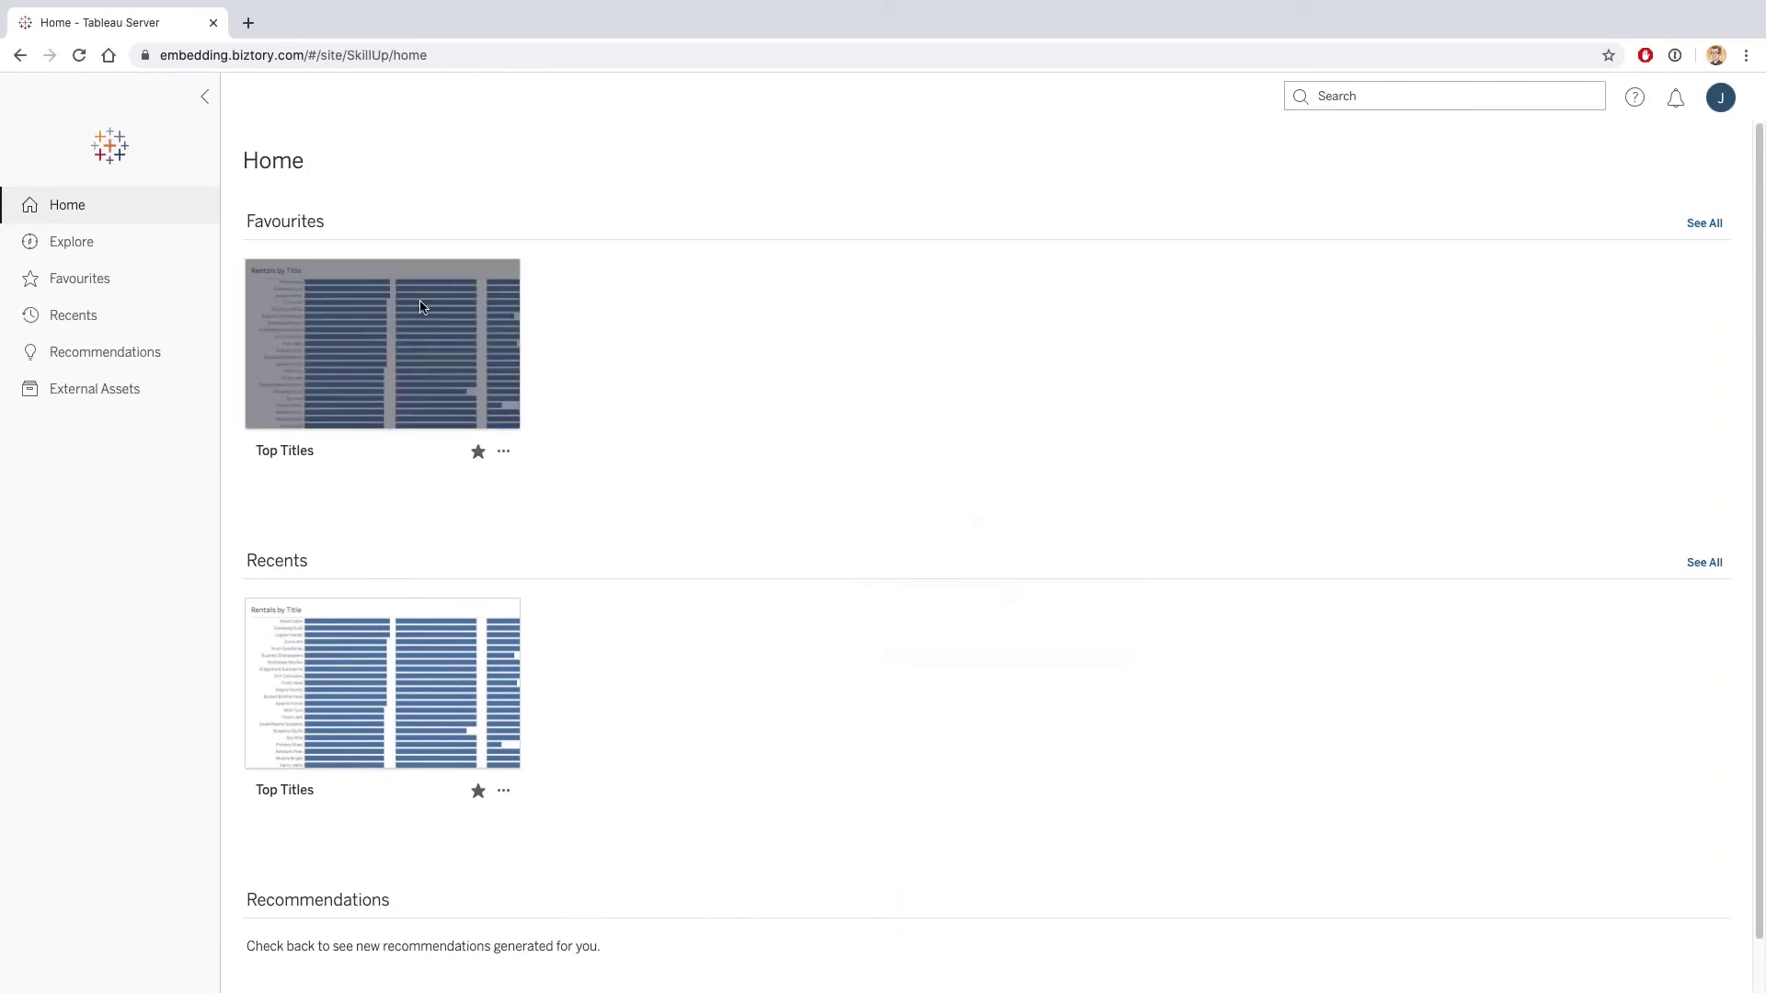
Open the Top Titles thumbnail from Favourites to view its three-measure bars.
{"action": "left_click", "coordinate": [394, 312]}
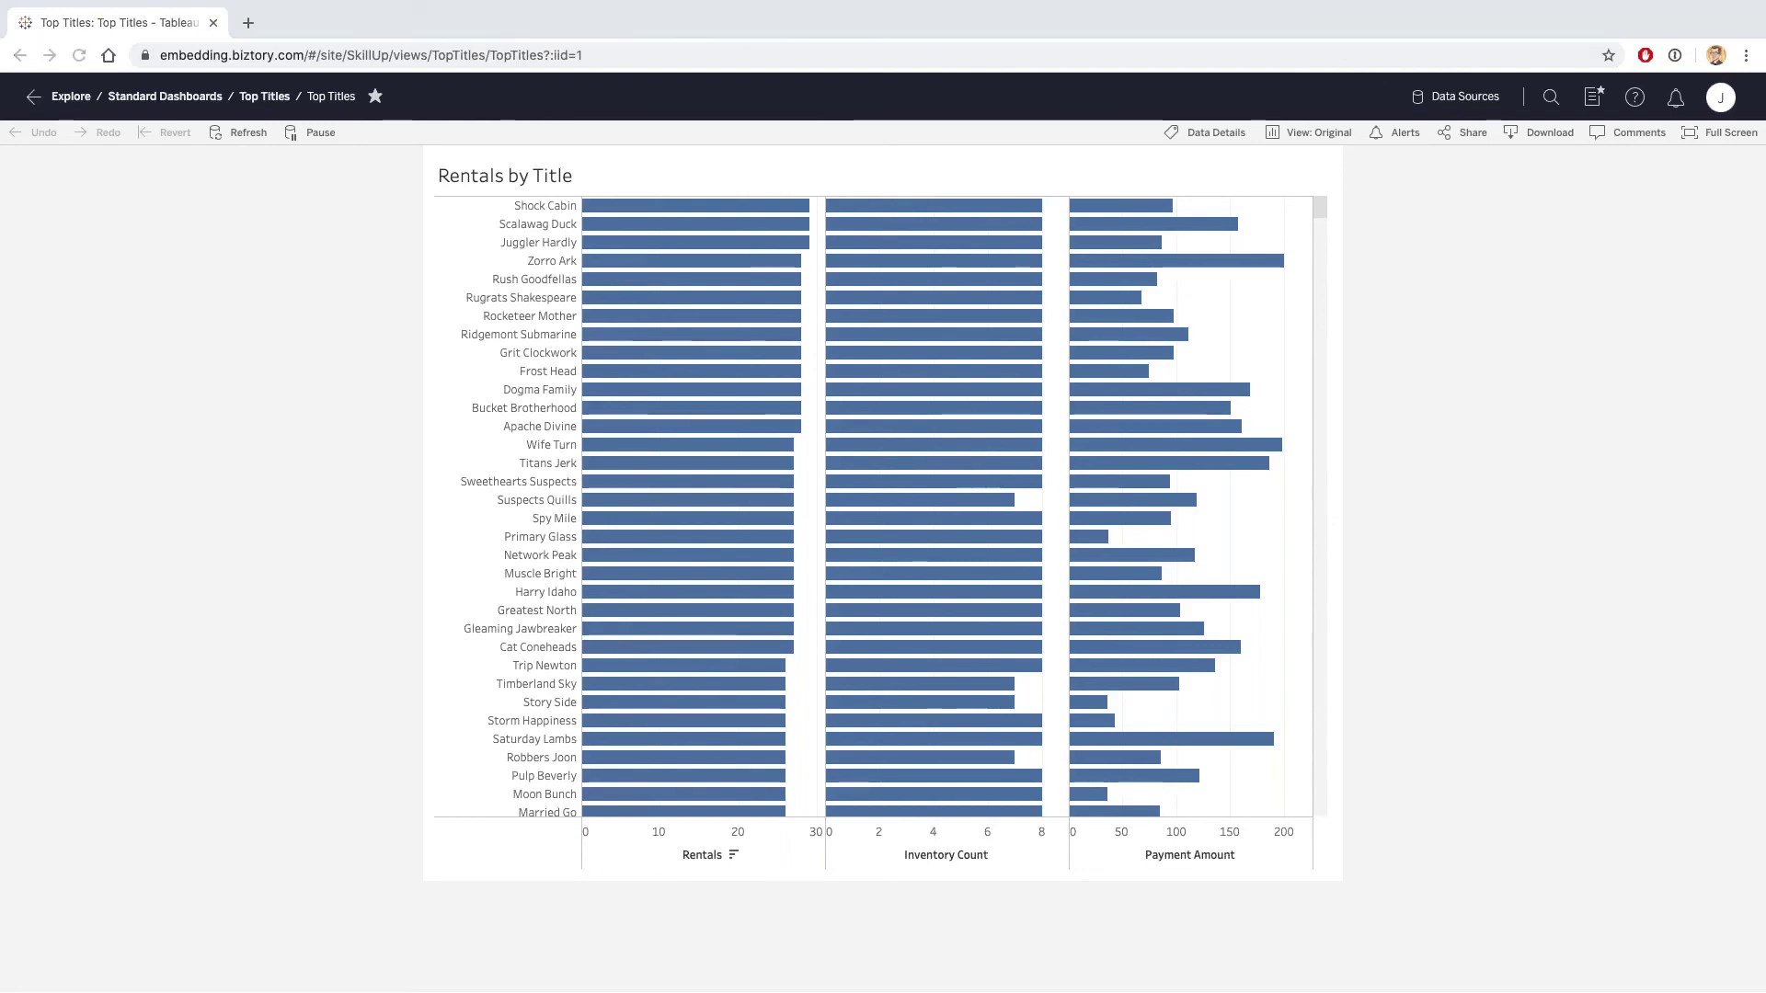
{"action": "left_click", "coordinate": [157, 351]}
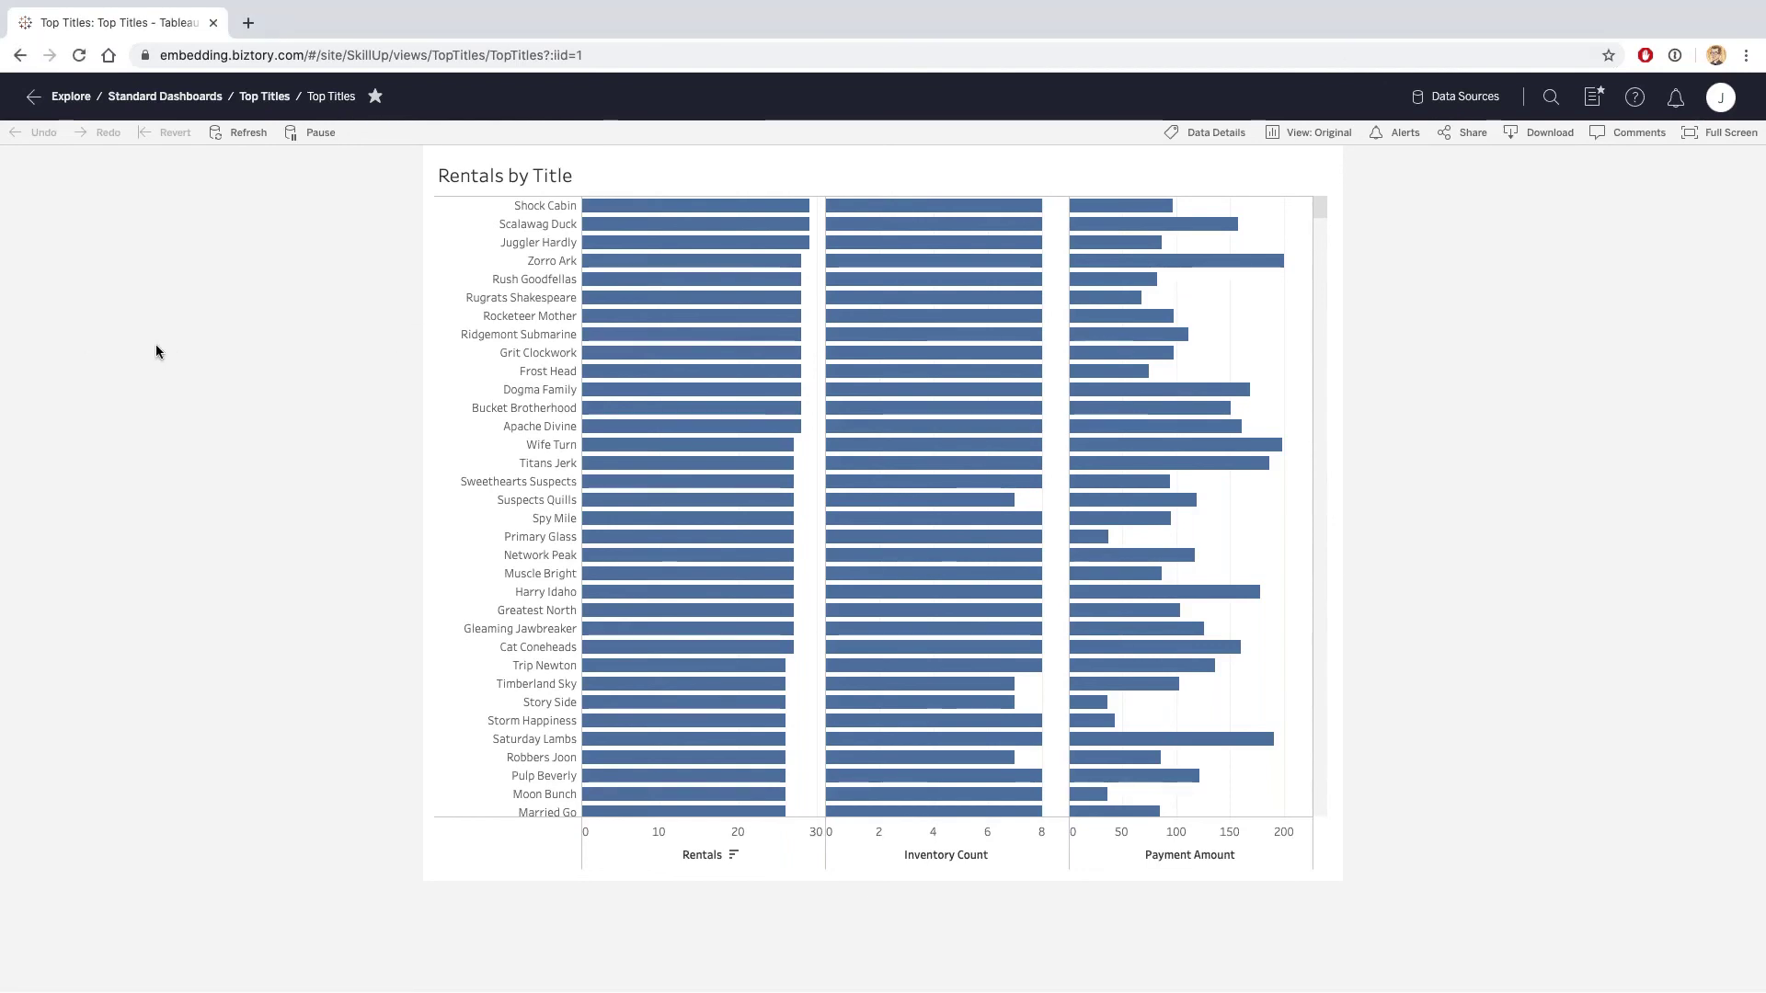